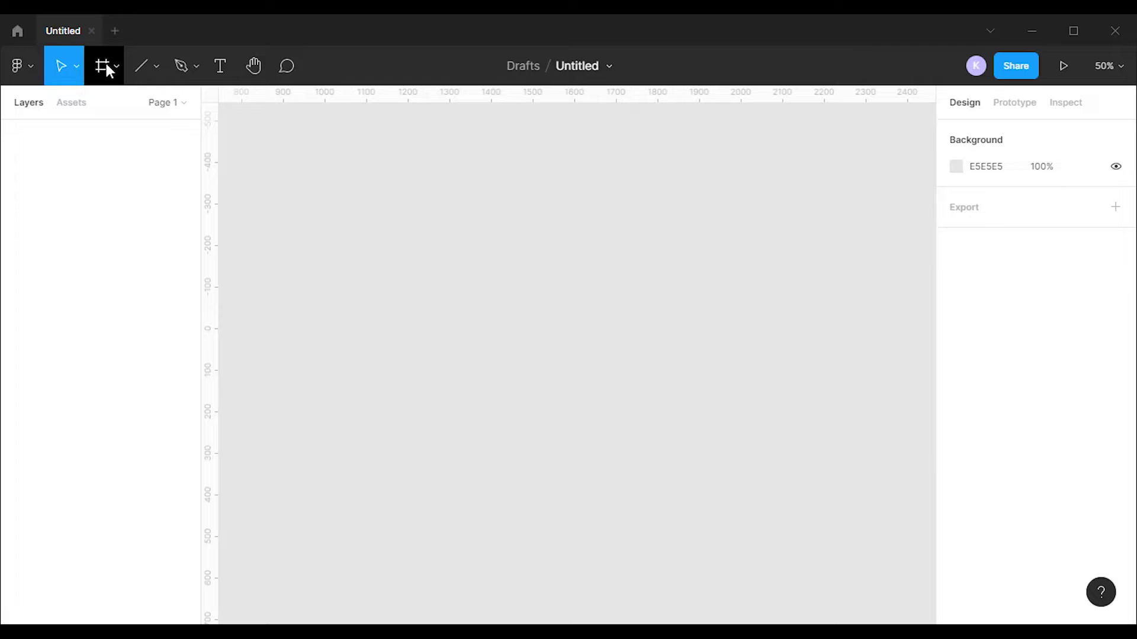
Add an iPhone 13 Pro Max frame (428×926) to the canvas
left_click(107, 65)
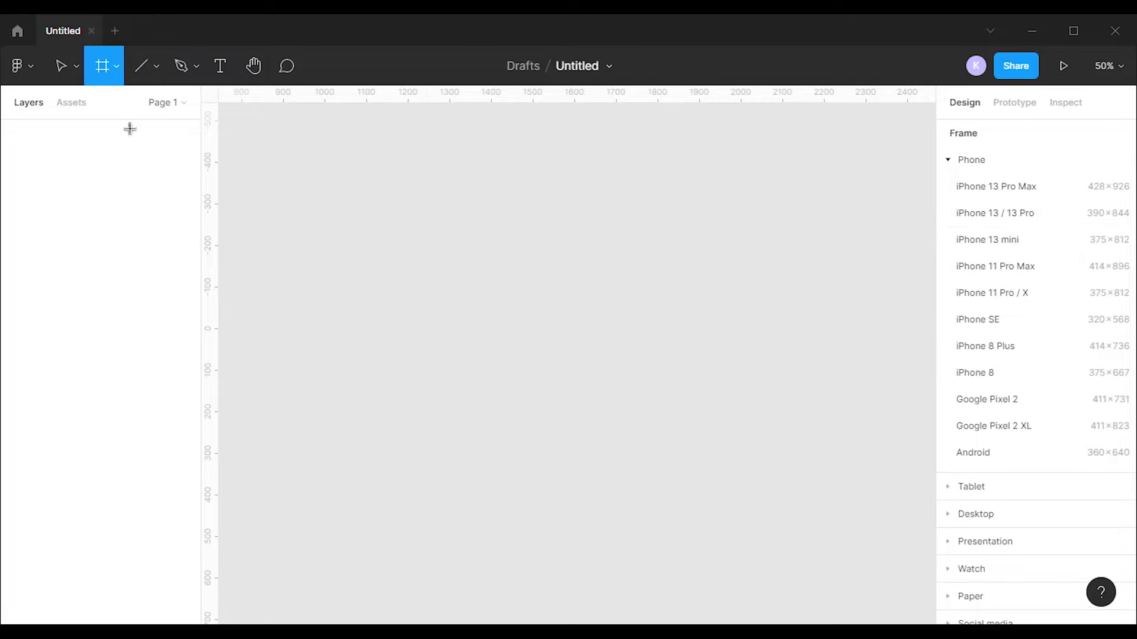
left_click(996, 185)
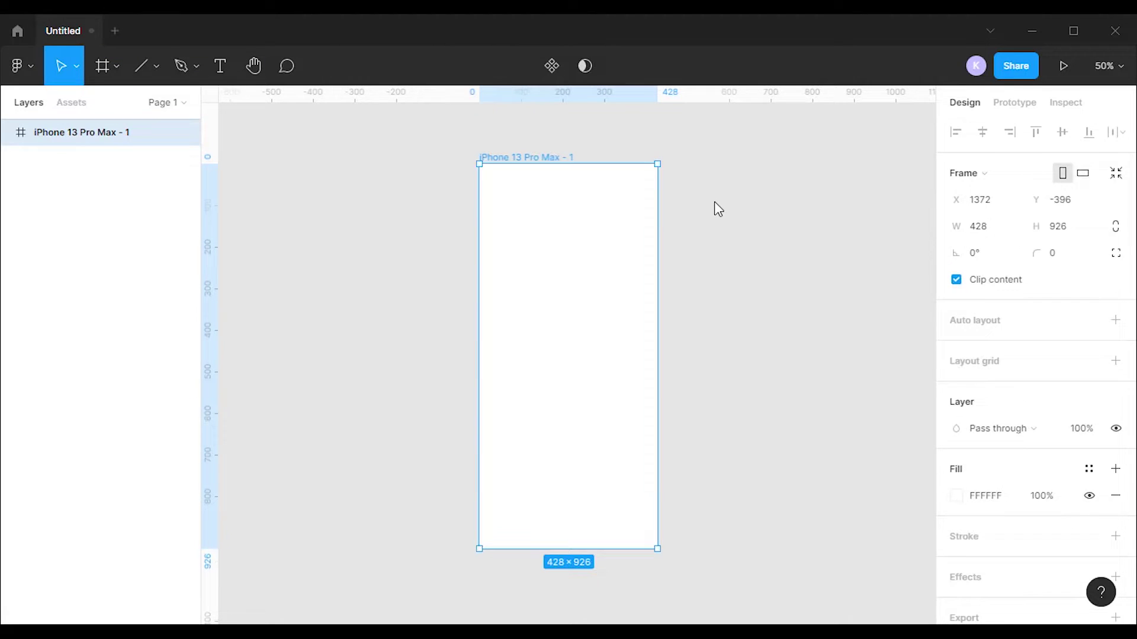
left_click(306, 189)
Copy mountainpng-1.png from the Documents folder and paste it into the phone frame
mouse_move(177, 634)
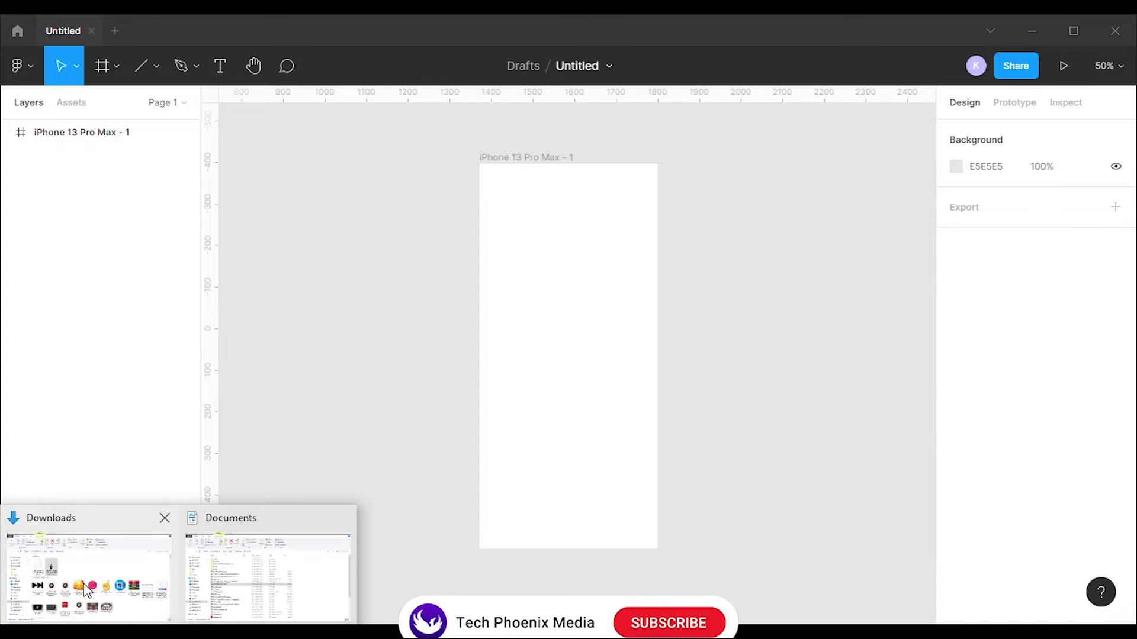
left_click(268, 576)
key("ctrl+c")
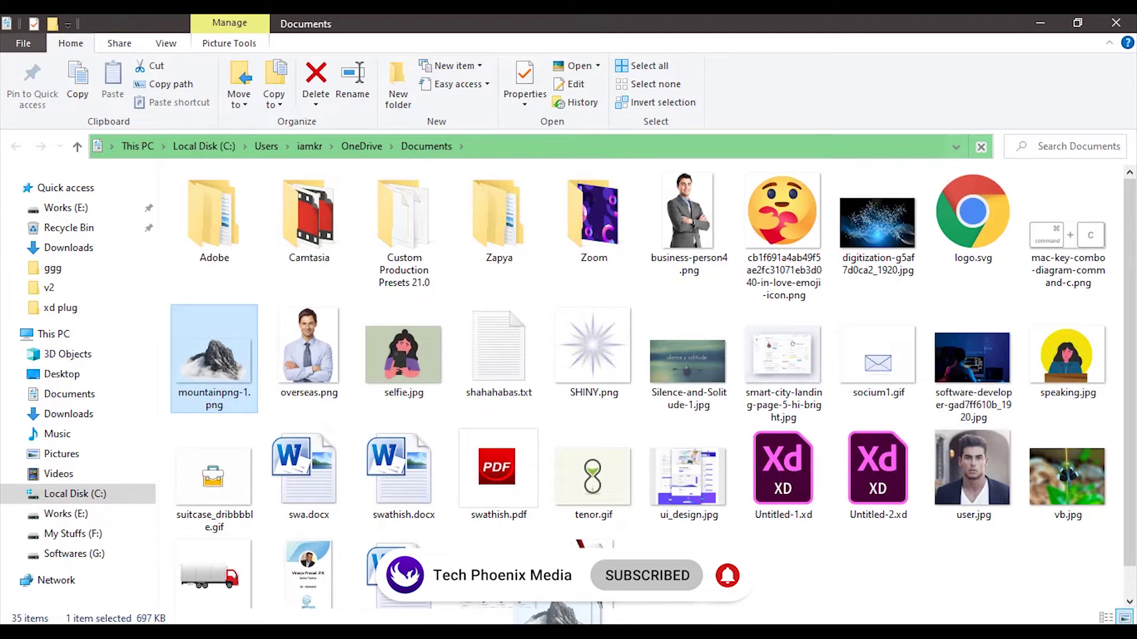
key("alt+Tab")
key("ctrl+v")
left_click_drag(316, 374, 493, 460)
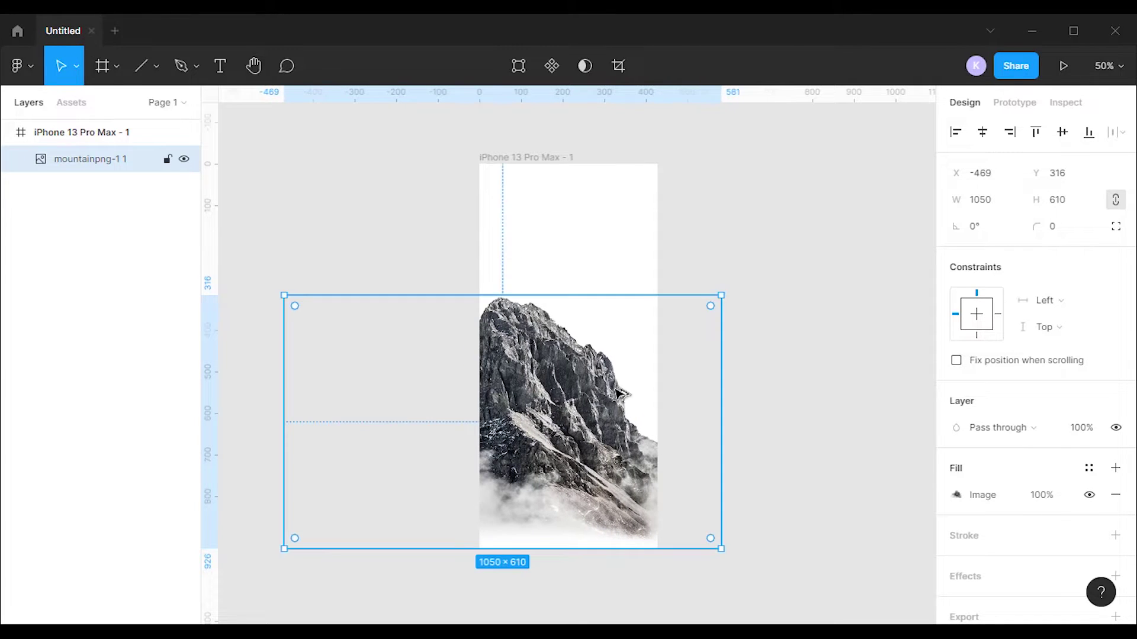
Duplicate the mountain image with an offset and send the copy to the back
left_click_drag(619, 393, 657, 385)
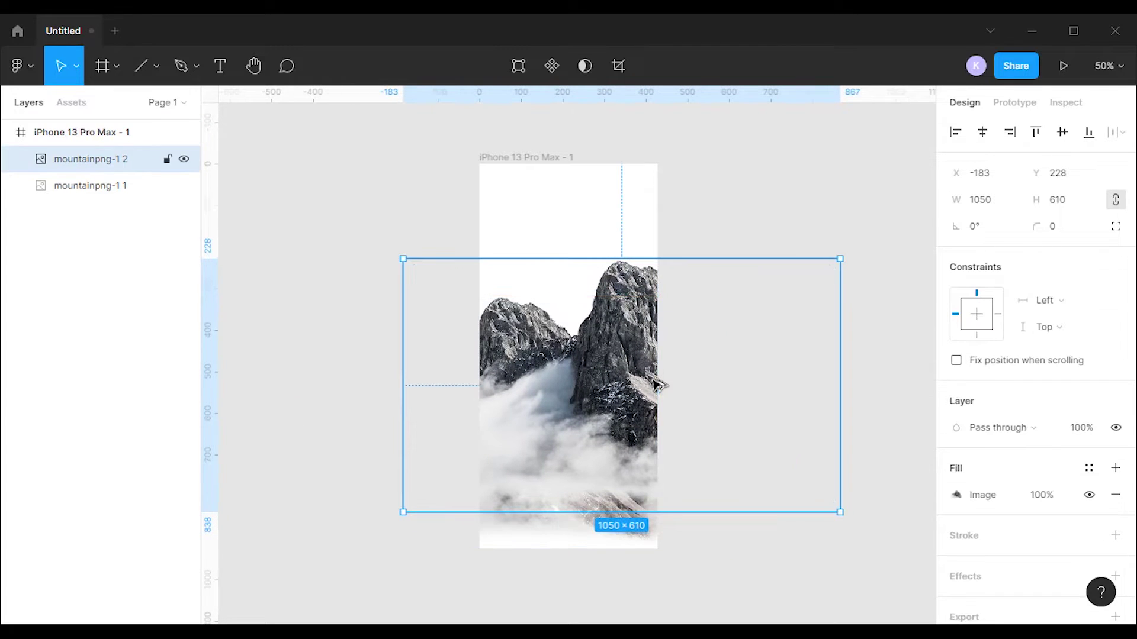
right_click(617, 370)
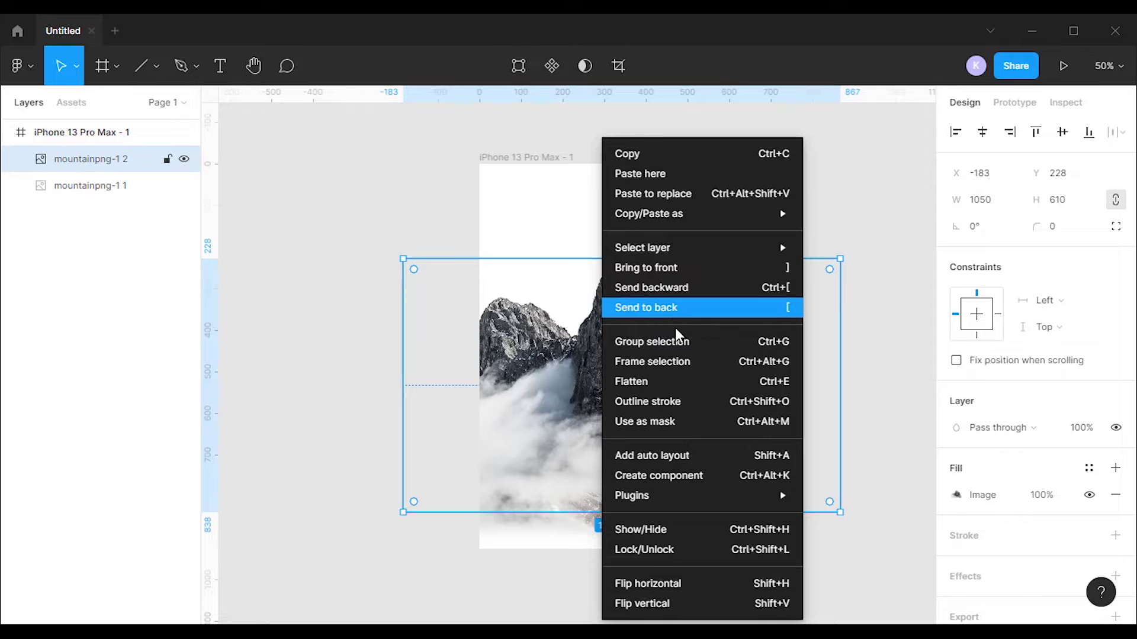
left_click(673, 328)
Move both mountain images down slightly together
left_click(758, 211)
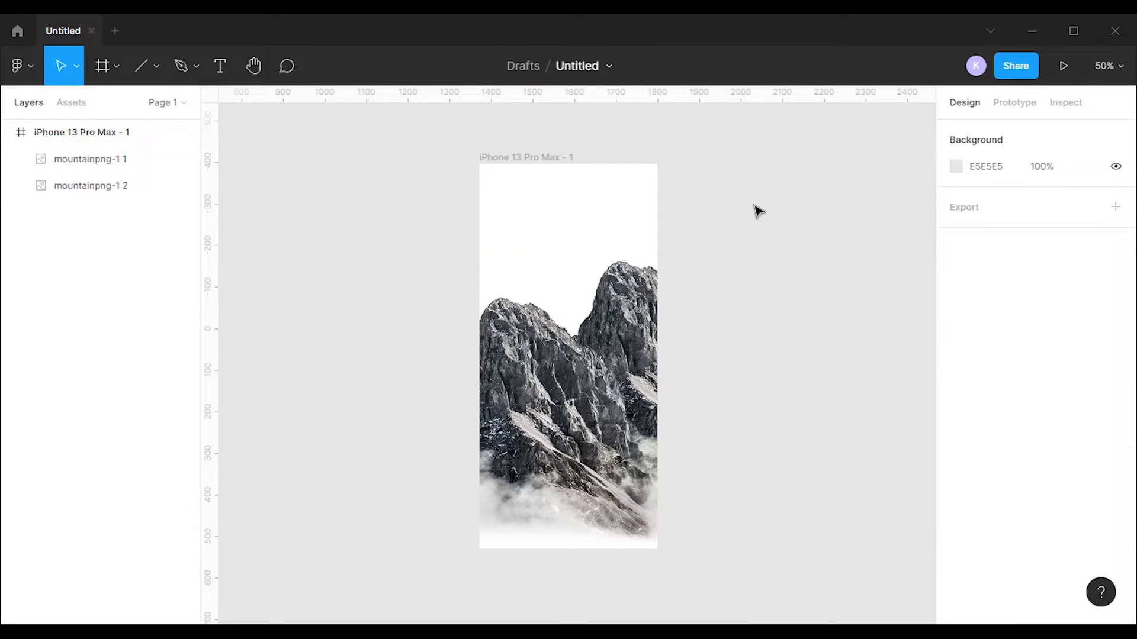
left_click(639, 350)
left_click(651, 328, "shift")
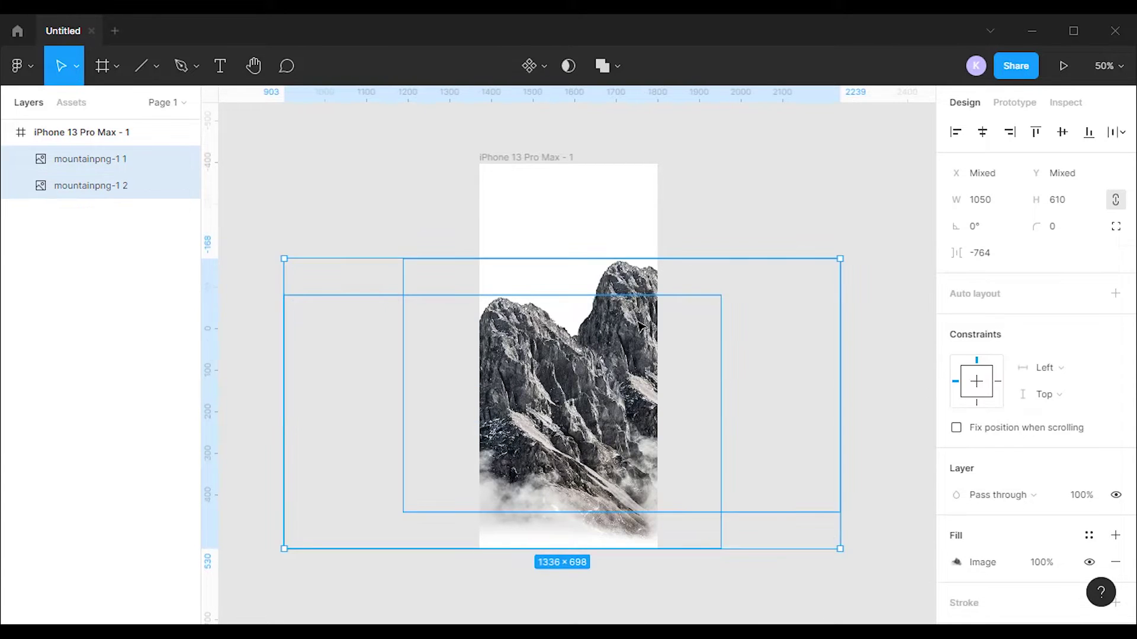
left_click_drag(651, 324, 651, 337)
Add an 'Explore' heading, center-aligned and horizontally centred in the frame
left_click(220, 65)
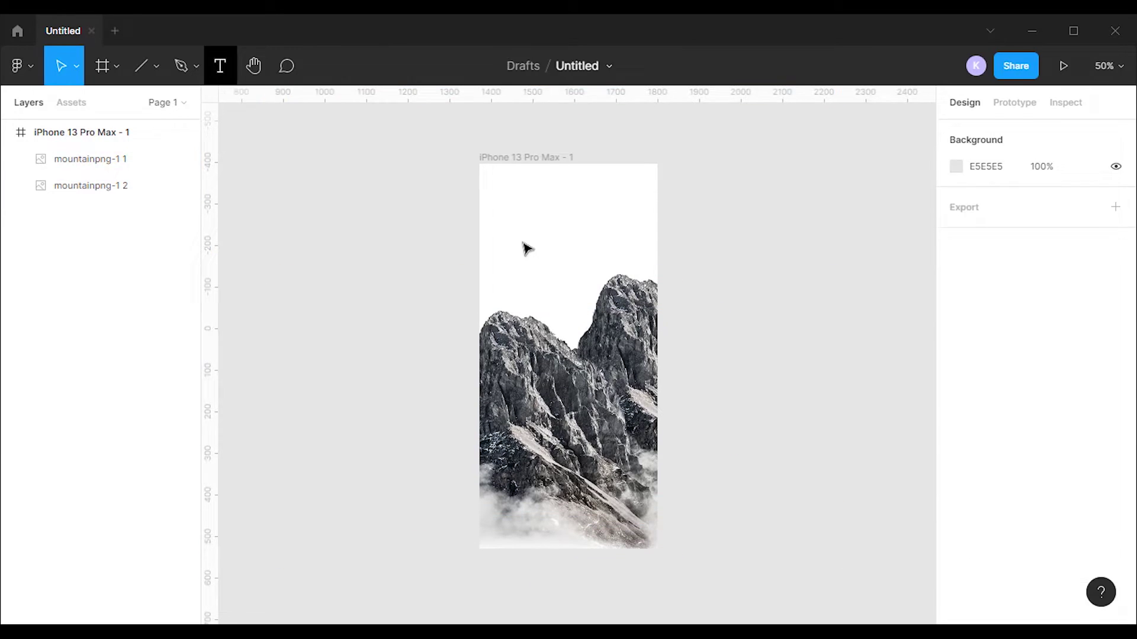
left_click(512, 246)
type("Explore")
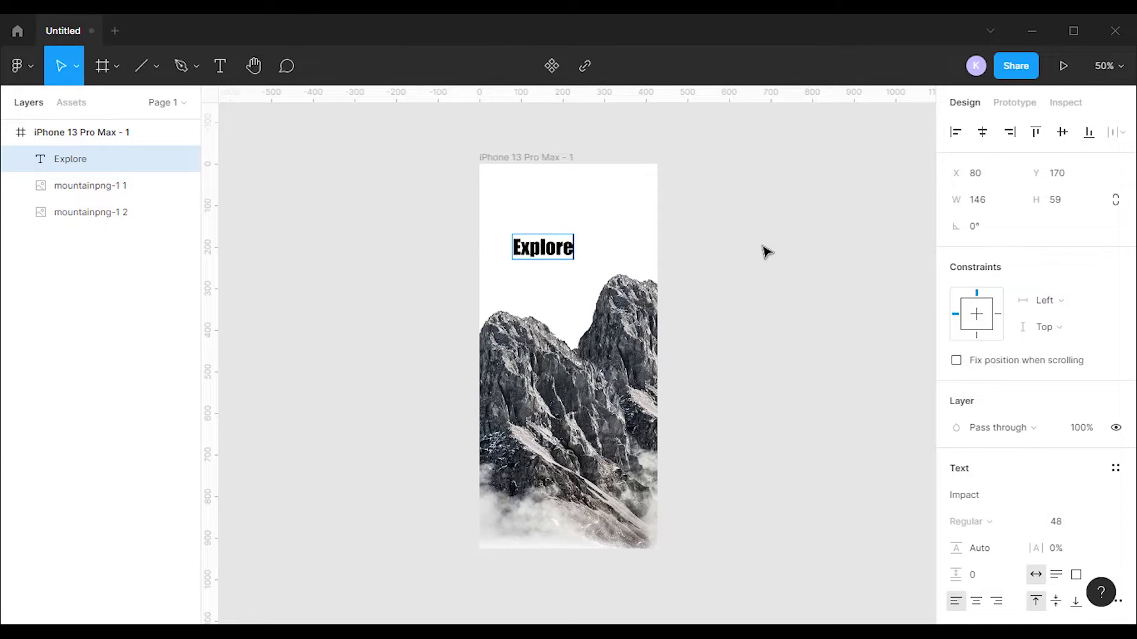
key("Escape")
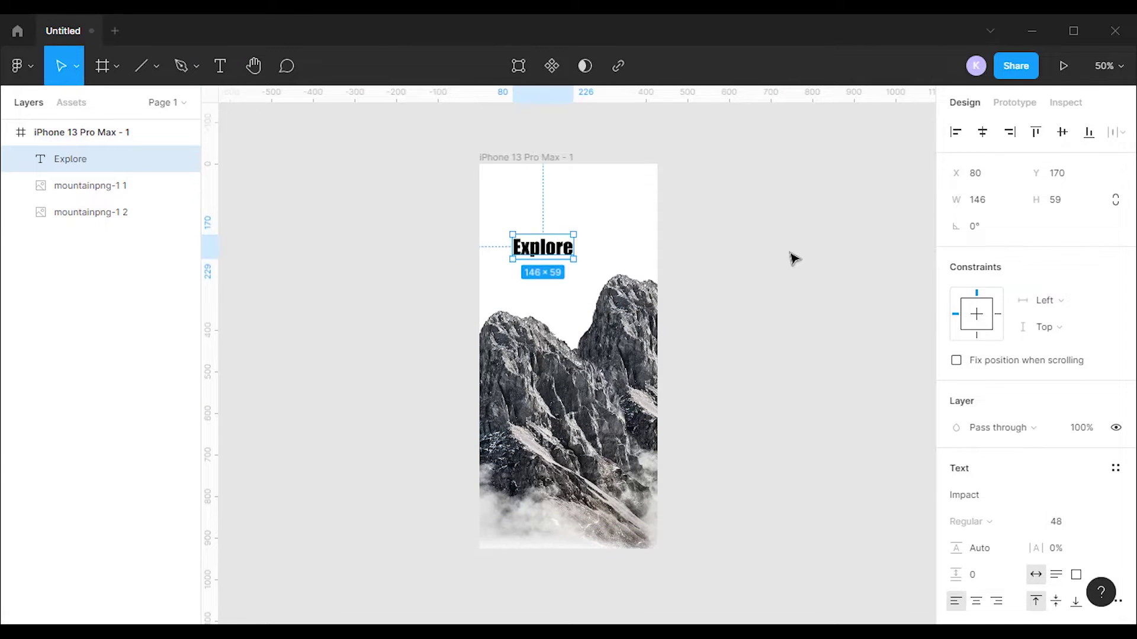
left_click(979, 607)
left_click(982, 132)
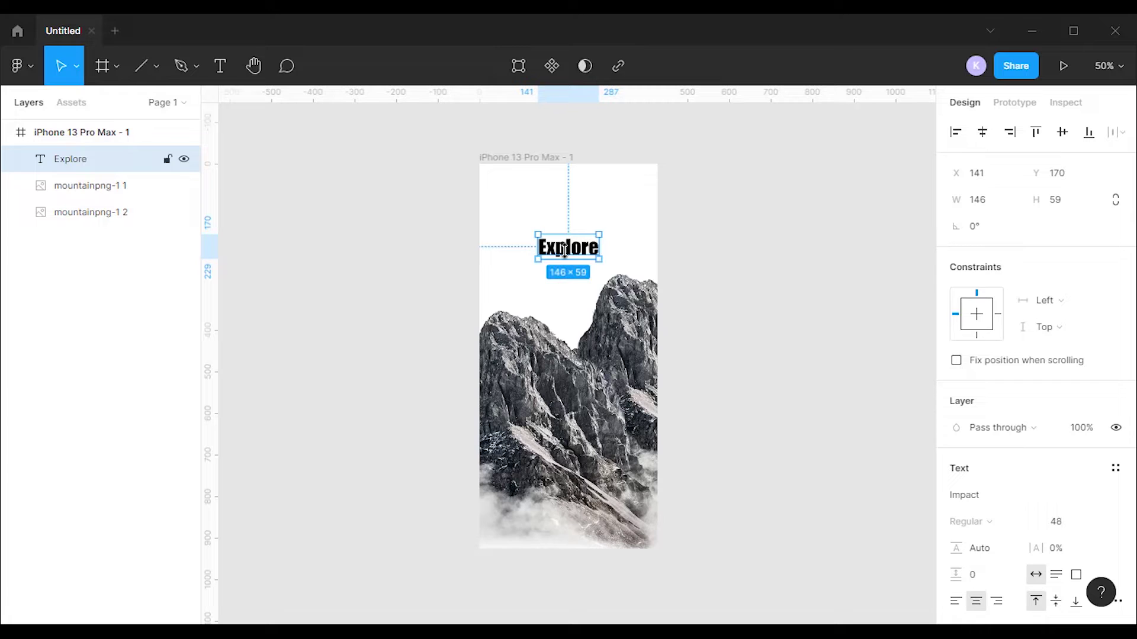
Lower the Explore heading into the mountains and send it behind them
key("Down")
key("Down")
key("Down")
key("Down")
key("Down")
key("Down")
key("Down")
key("Down")
key("Down")
key("Down")
key("Down")
key("Down")
key("Down")
key("Down")
key("Down")
key("Down")
key("Down")
key("Down")
key("Down")
key("Down")
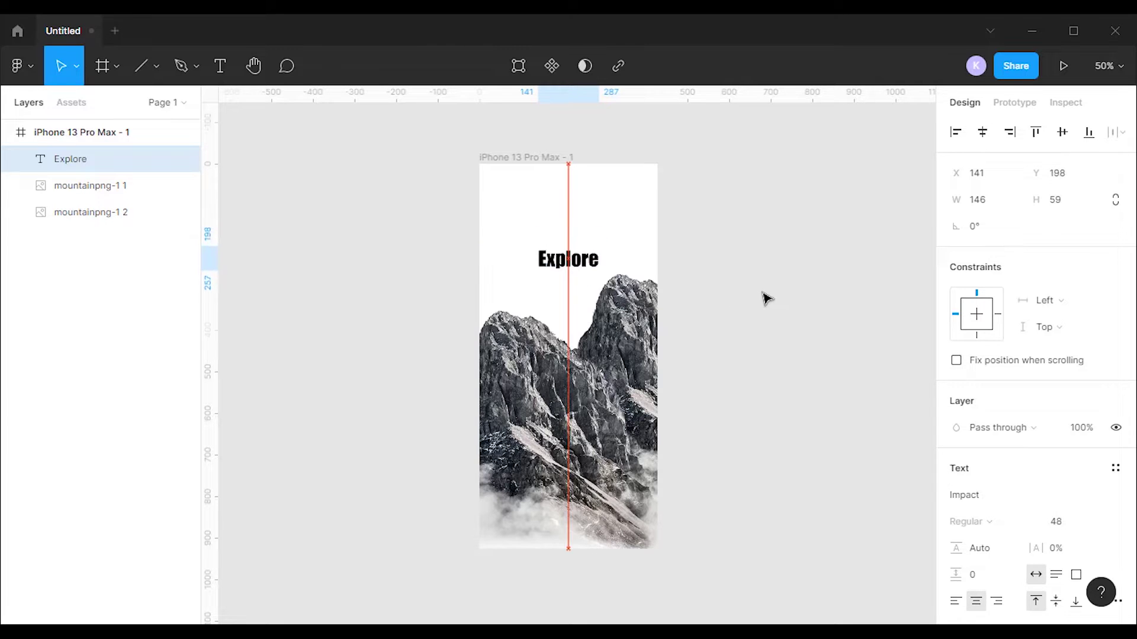
key("Down")
key("Down")
key("Down")
key("Down")
key("Down")
key("Down")
key("Down")
key("Down")
key("Down")
key("Down")
key("Down")
key("Down")
key("Down")
key("Down")
key("Down")
key("Down")
key("Down")
key("Down")
key("Down")
key("Down")
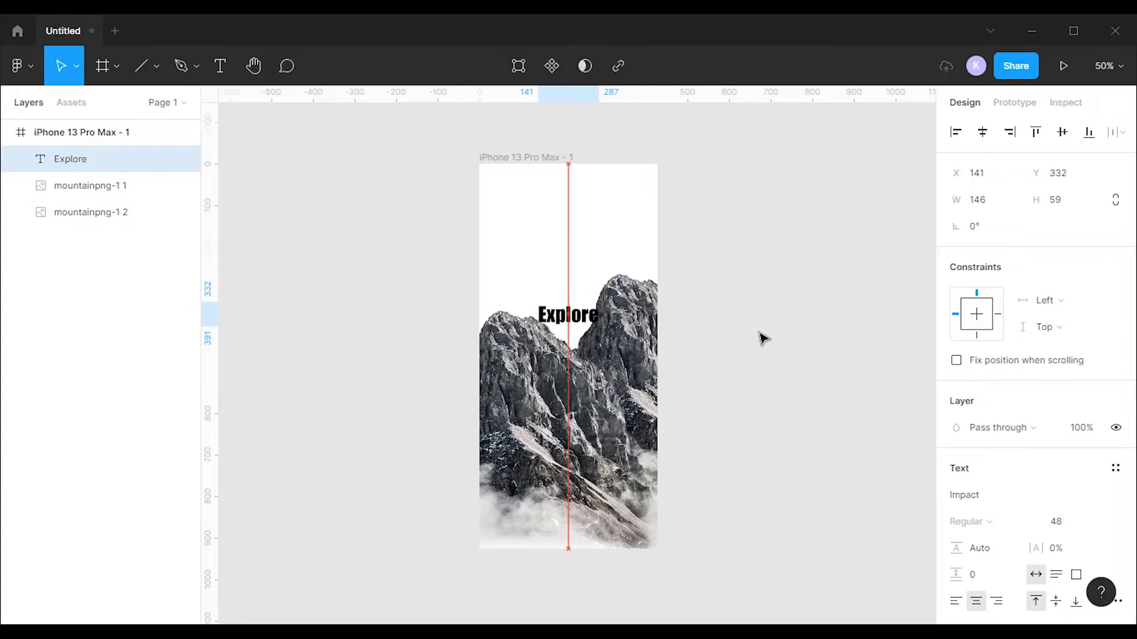
key("Down")
key("Down")
key("Down")
key("Down")
key("Down")
key("Down")
key("Down")
key("Down")
key("Down")
key("Down")
key("Down")
key("Down")
key("Down")
key("Down")
key("Down")
key("Down")
key("Down")
key("Down")
key("Down")
key("Down")
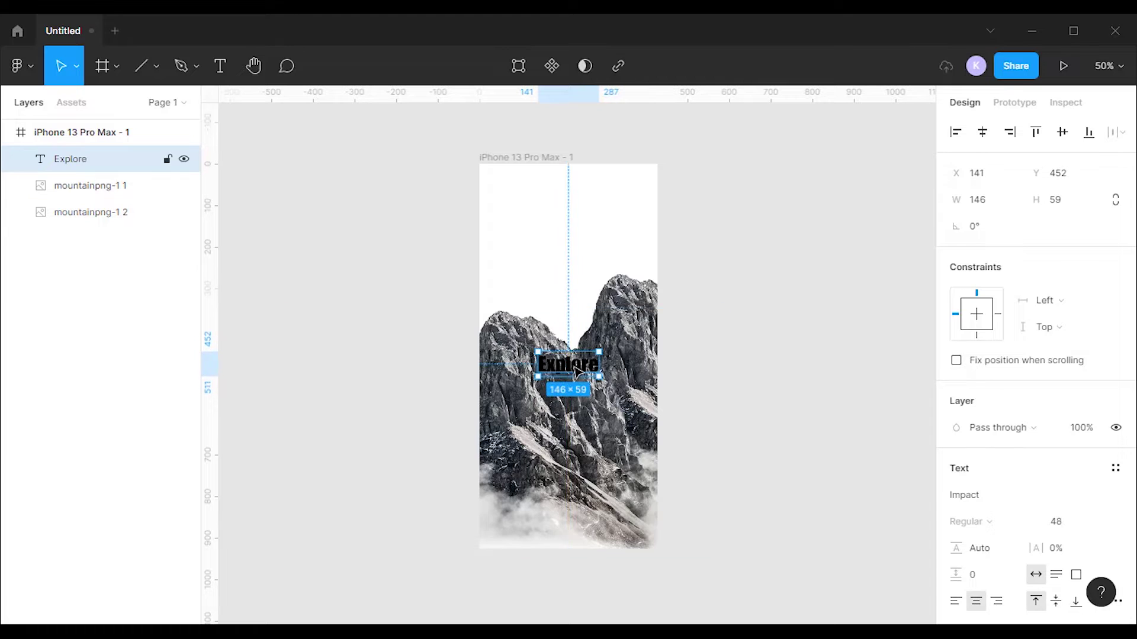
right_click(559, 364)
left_click(616, 307)
left_click(779, 332)
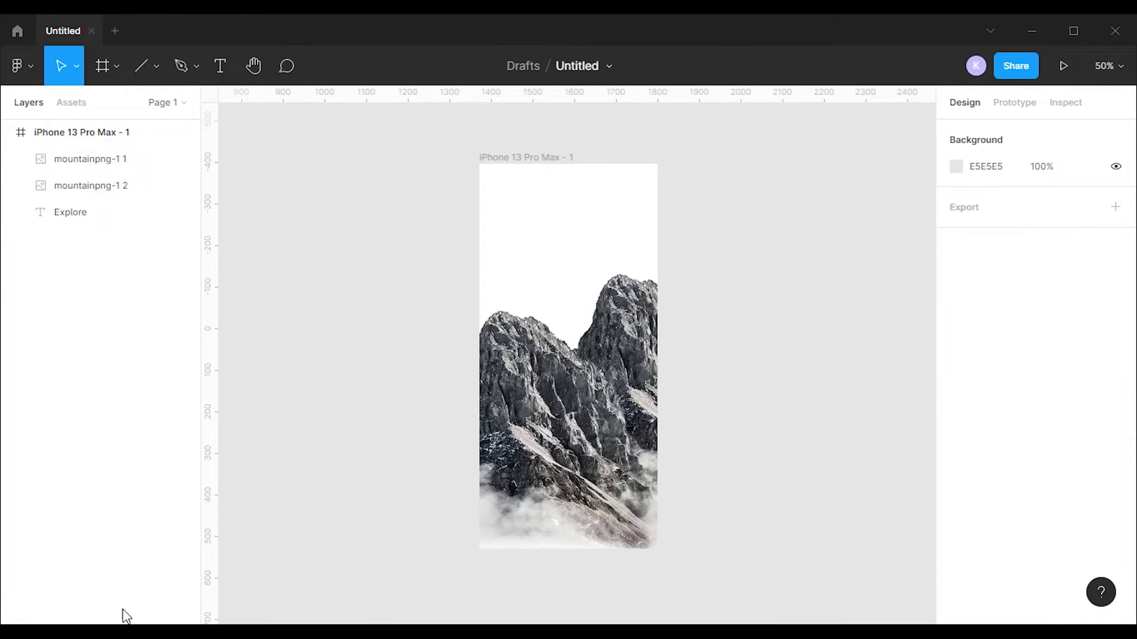
mouse_move(122, 615)
left_click(62, 583)
Place the hiker image in the frame, enlarge it and move it up
left_click_drag(547, 616, 569, 488)
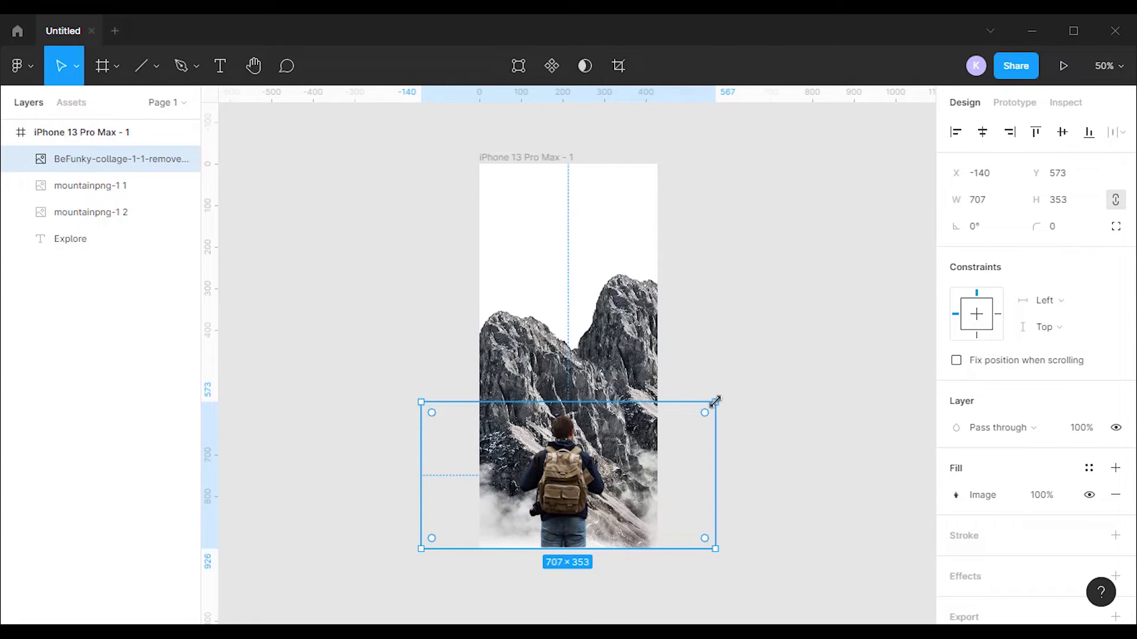
left_click_drag(715, 398, 746, 341)
left_click_drag(556, 468, 568, 421)
Add a 'GO' logo text in the frame's top-left corner
key("t")
left_click(494, 195)
type("GO")
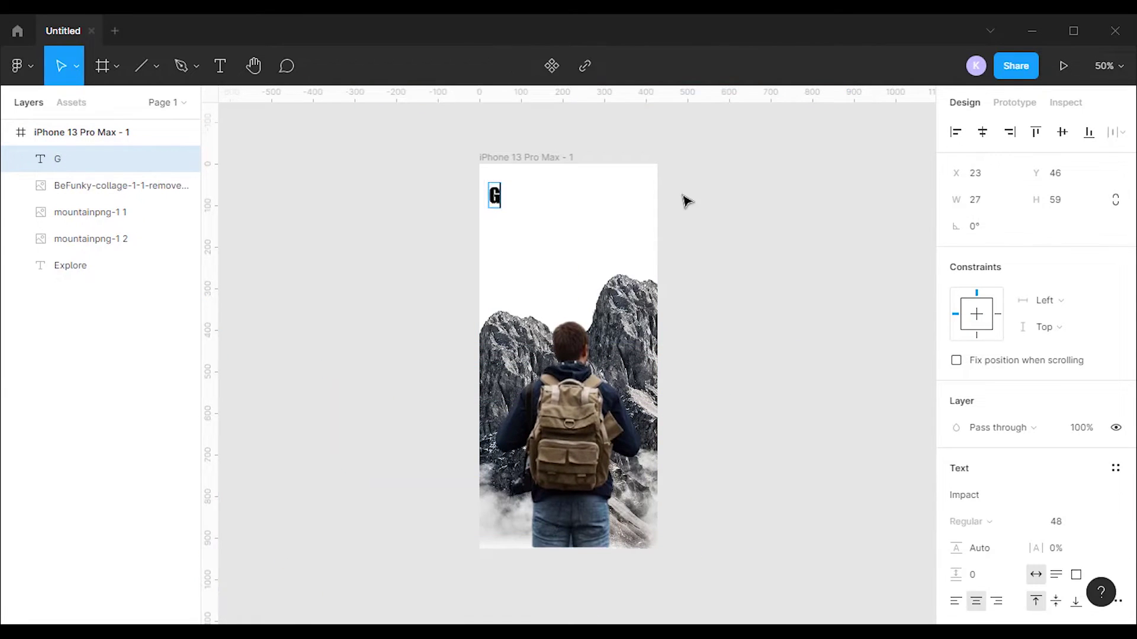
left_click(692, 218)
left_click(691, 218)
left_click_drag(499, 199, 506, 187)
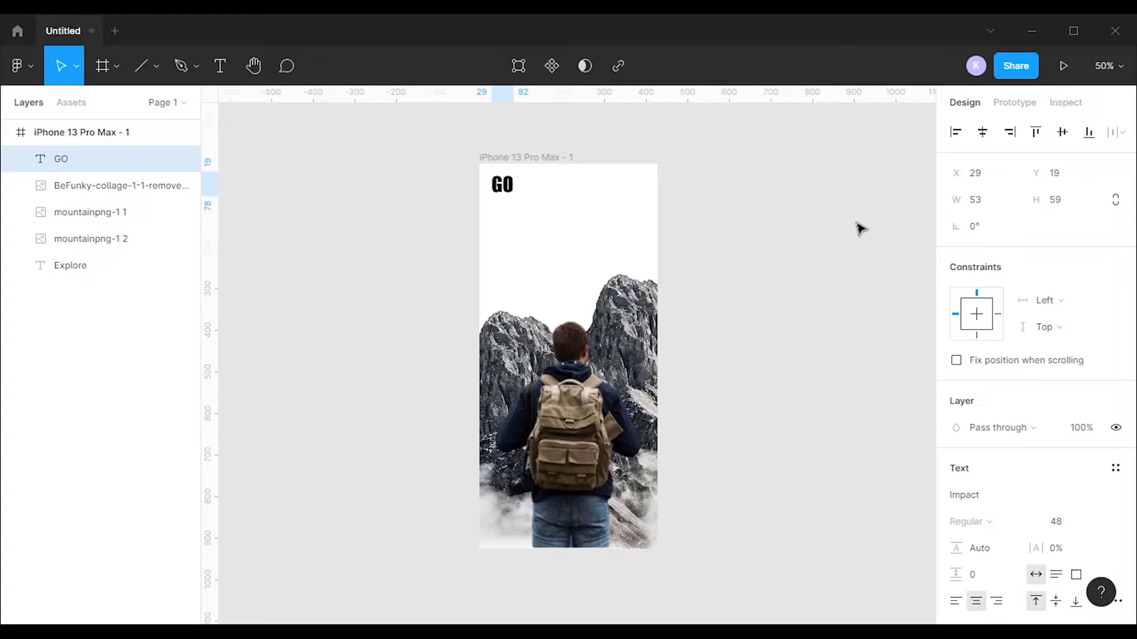
left_click(837, 228)
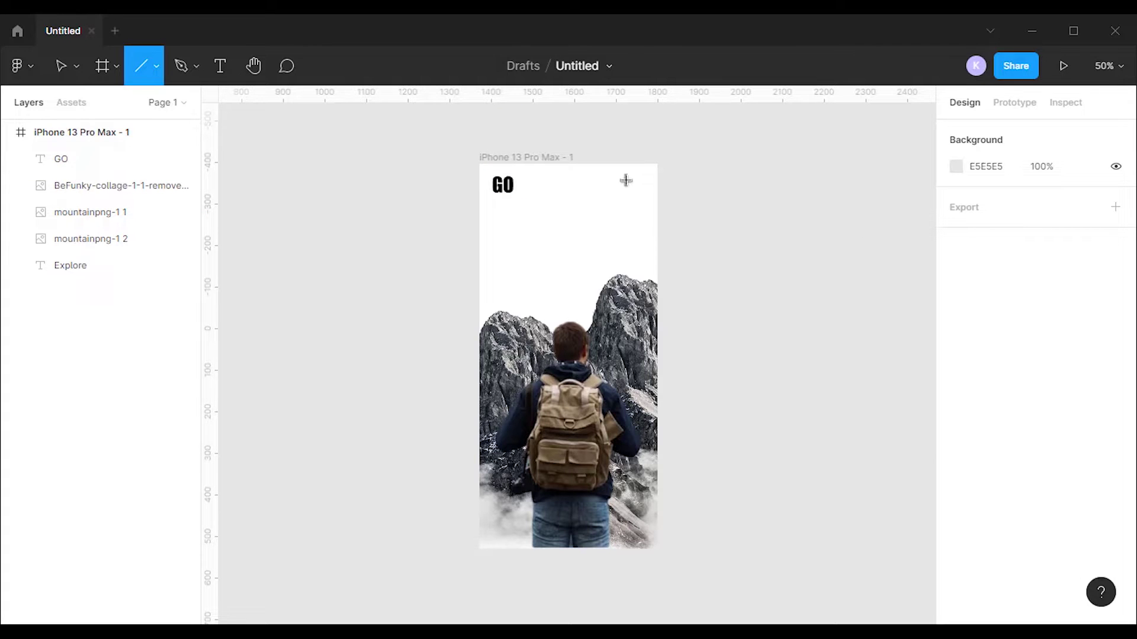
Draw two short menu lines at the frame's top-right, adjusting the stroke weight
left_click_drag(626, 180, 637, 179)
left_click(1001, 575)
left_click(763, 320)
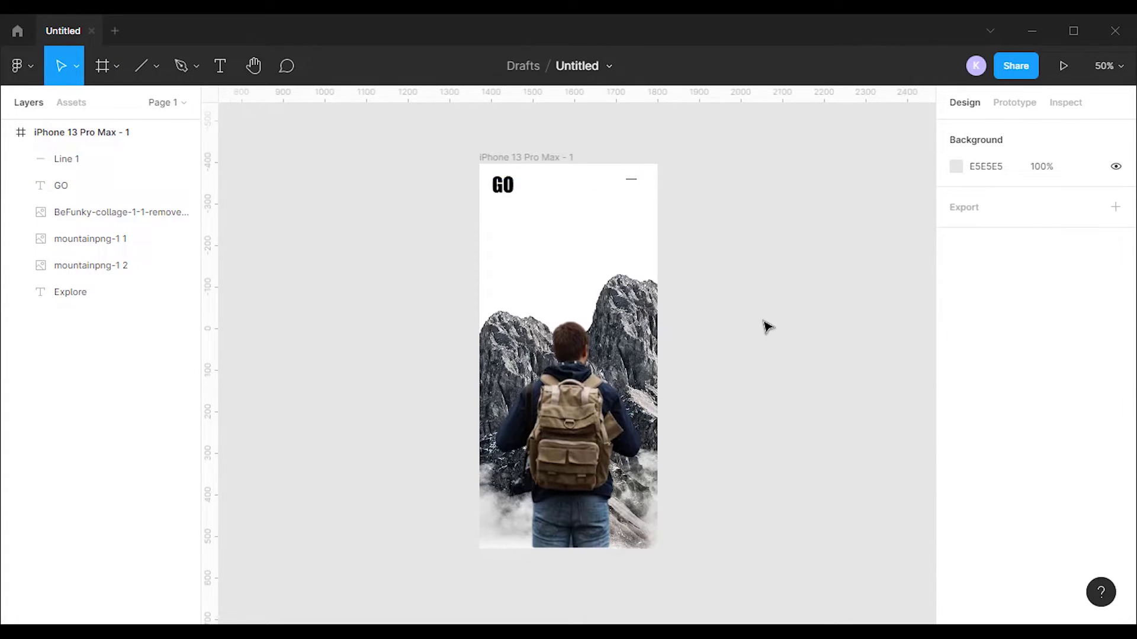
key("ctrl+plus")
key("ctrl+plus")
left_click_drag(741, 142, 887, 301)
left_click_drag(779, 256, 788, 284)
Add a third line and group the three into a menu icon
key("Up")
left_click(793, 267, "shift")
left_click(793, 254, "shift")
key("ctrl+g")
left_click(902, 267)
key("ctrl+minus")
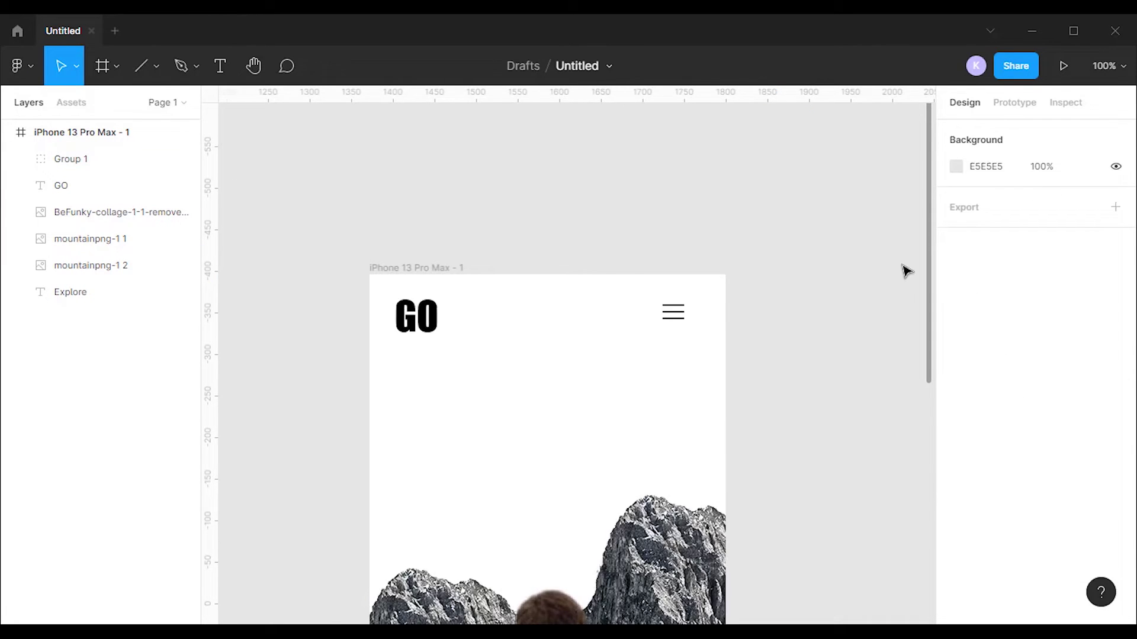
scroll(906, 271, "down", 3)
left_click_drag(675, 220, 692, 226)
key("minus")
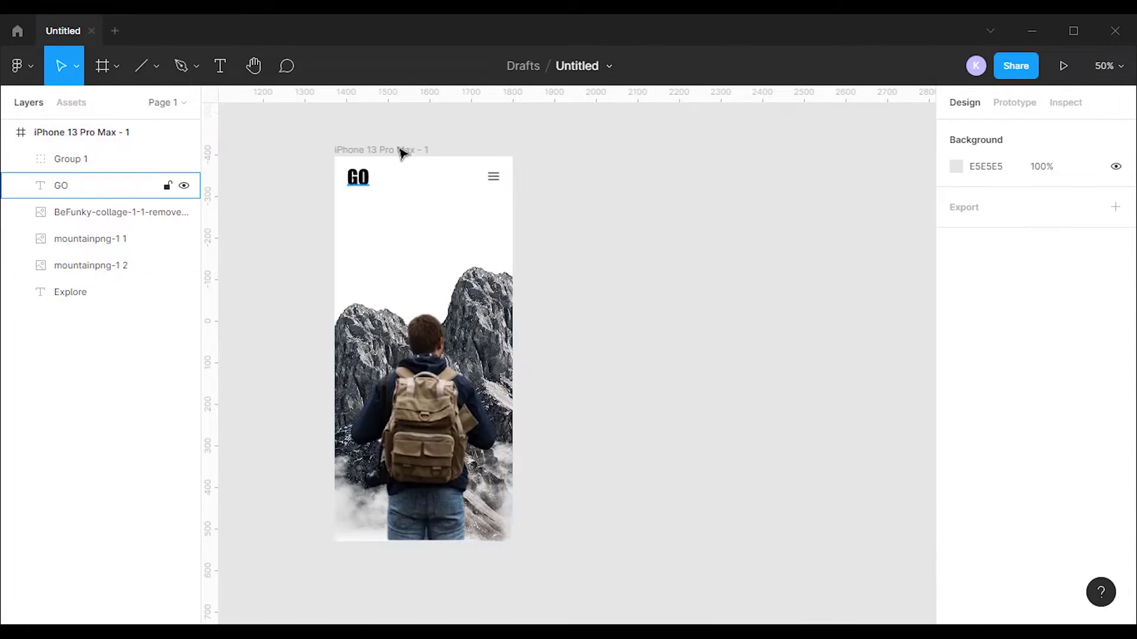
Duplicate the iPhone frame to the right and shrink its hiker image to 1045×523
left_click(368, 155)
left_click_drag(373, 155, 581, 158)
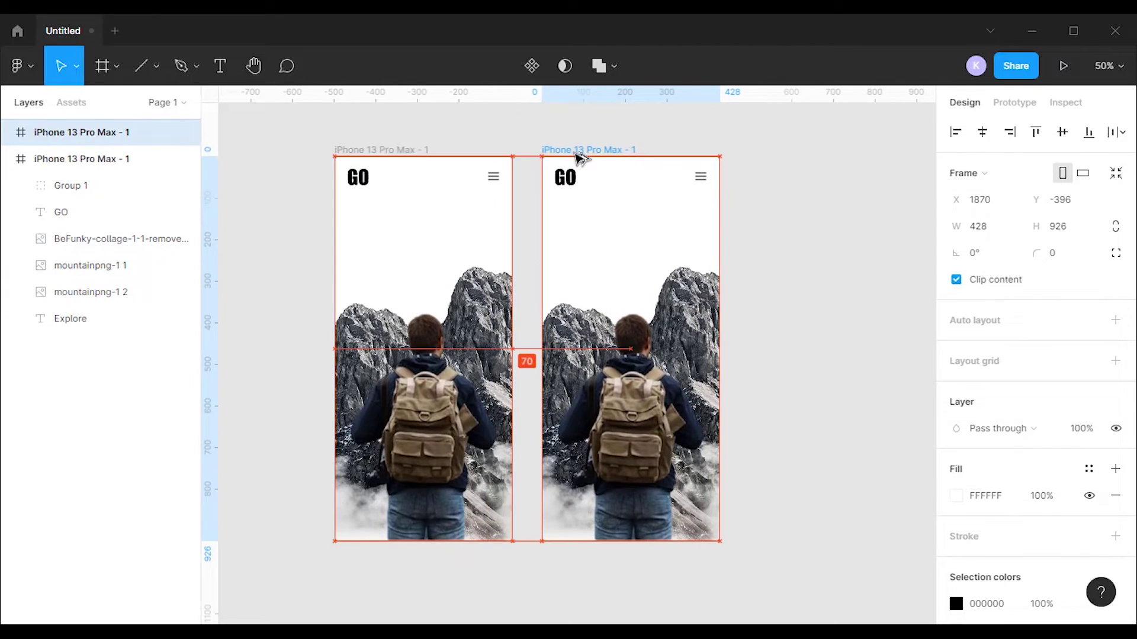
left_click(690, 373)
left_click_drag(890, 288, 899, 326)
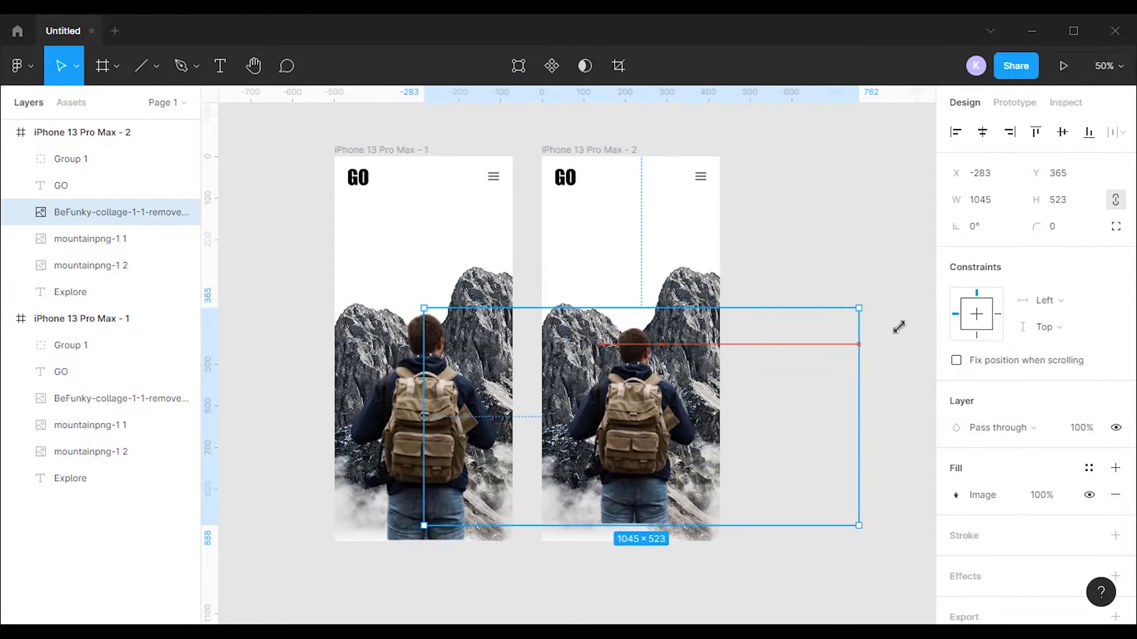
left_click(826, 238)
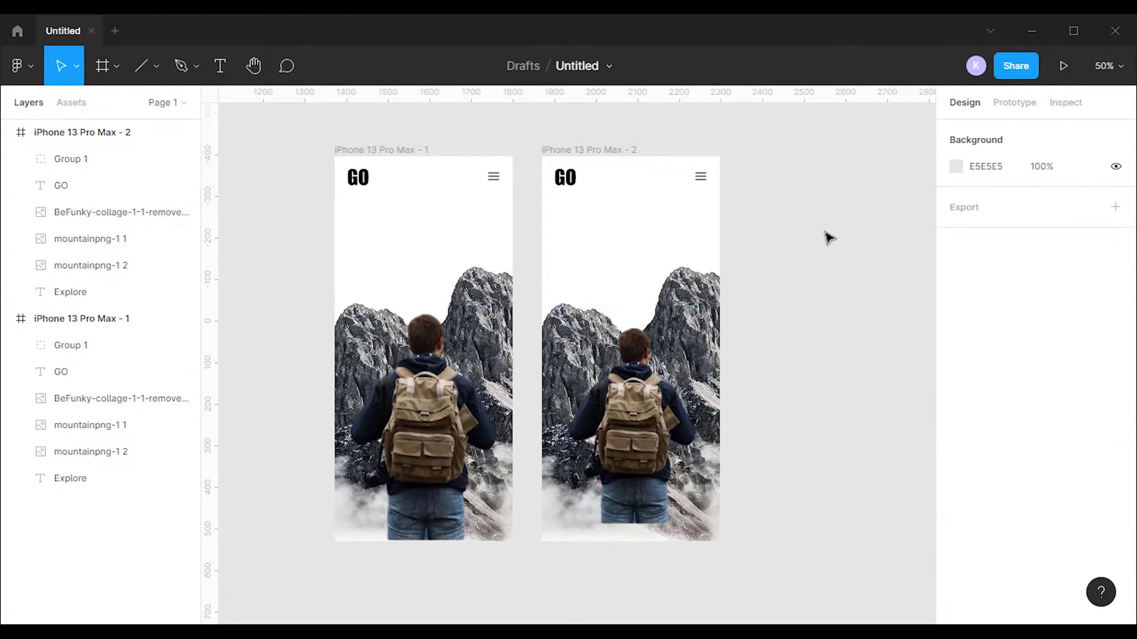
left_click(801, 397)
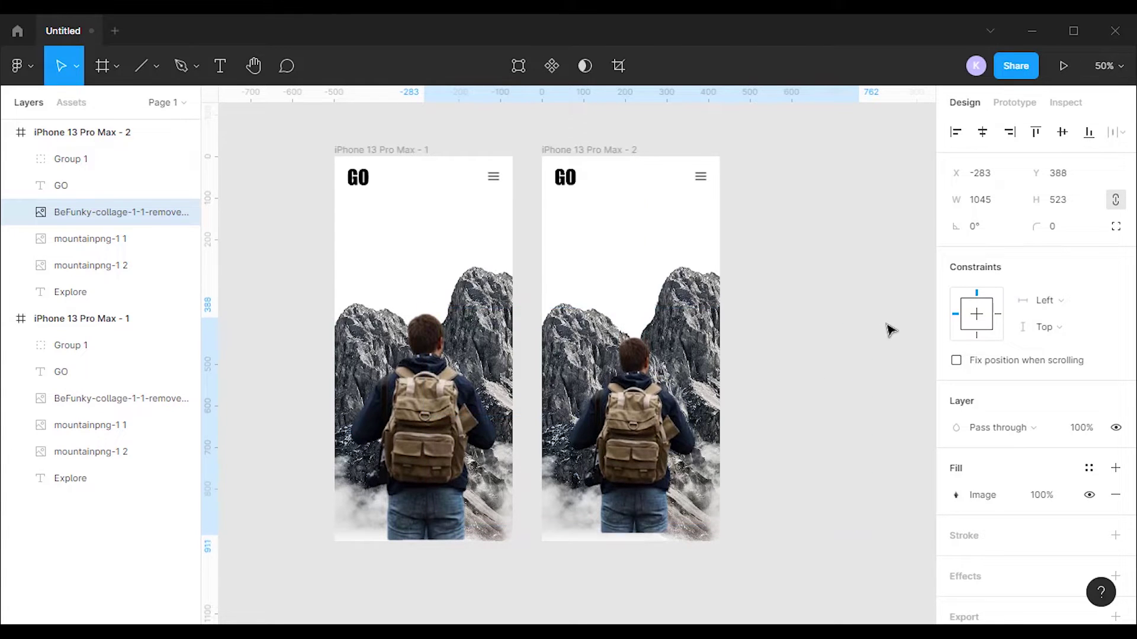
key("Down")
key("Down")
key("Down")
key("Down")
key("Down")
key("Down")
key("Down")
key("Down")
key("Down")
key("Down")
key("Down")
key("Down")
key("Down")
key("Down")
key("Down")
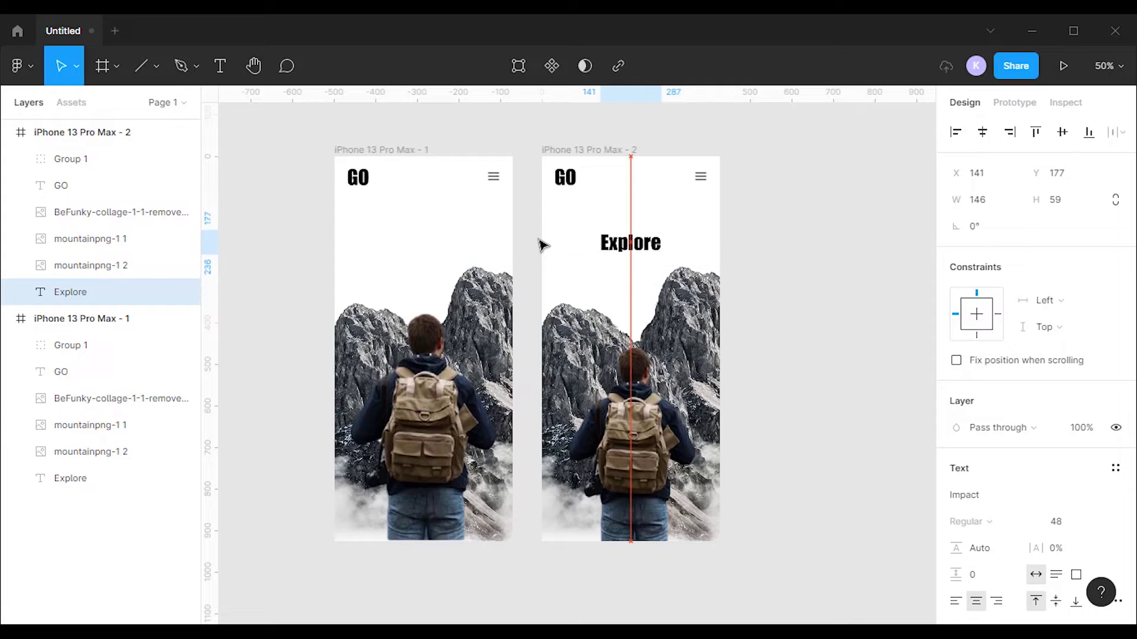
Lower both mountain images in frame 2 and insert the mountains-1cw lake photo
left_click(845, 399)
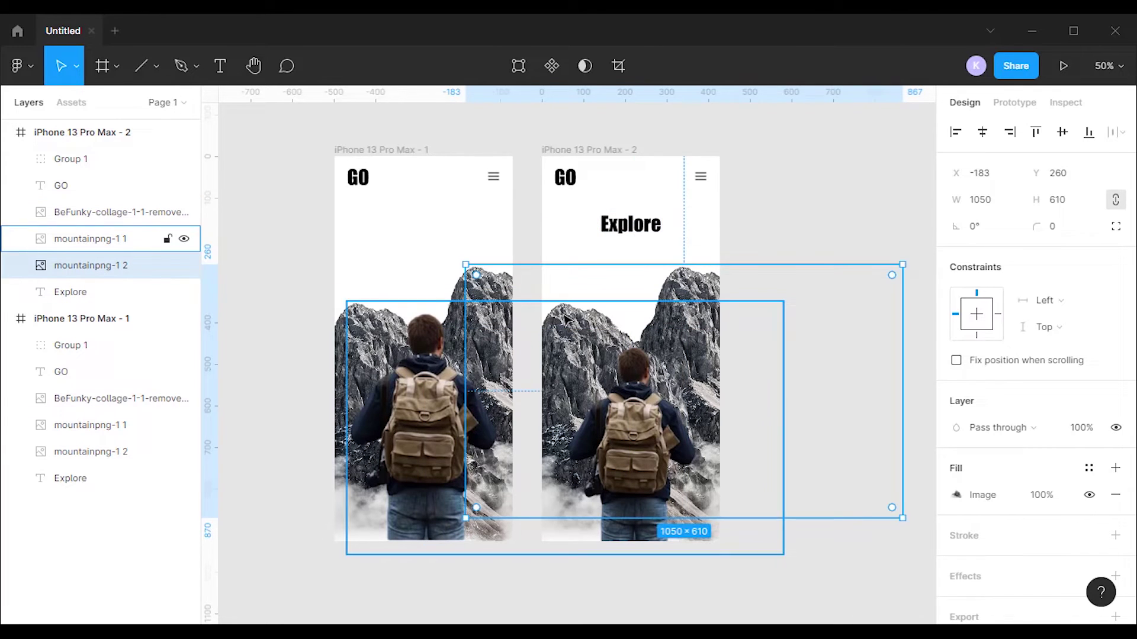
left_click(770, 324)
key("shift+Down")
key("shift+Down")
key("shift+Down")
key("shift+Down")
key("shift+Down")
key("shift+Down")
key("shift+Down")
key("shift+Down")
key("shift+Down")
key("shift+Down")
key("shift+Down")
left_click(161, 266)
key("shift+Down")
key("shift+Down")
key("shift+Down")
key("shift+Down")
key("shift+Down")
key("shift+Down")
key("shift+Down")
key("shift+Down")
key("shift+Down")
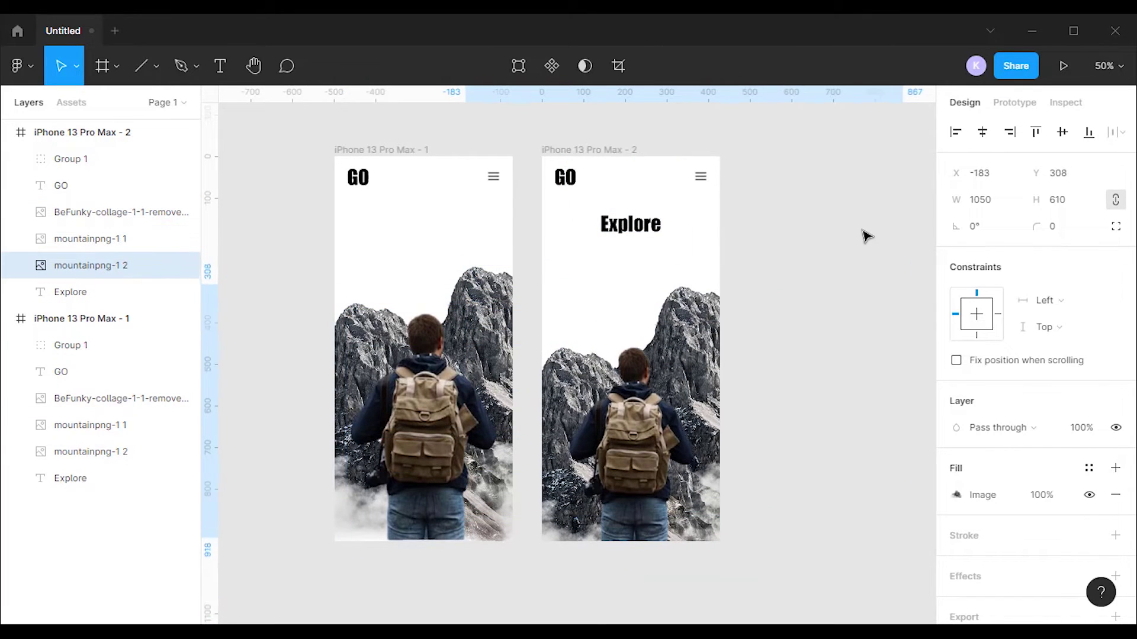
left_click(815, 214)
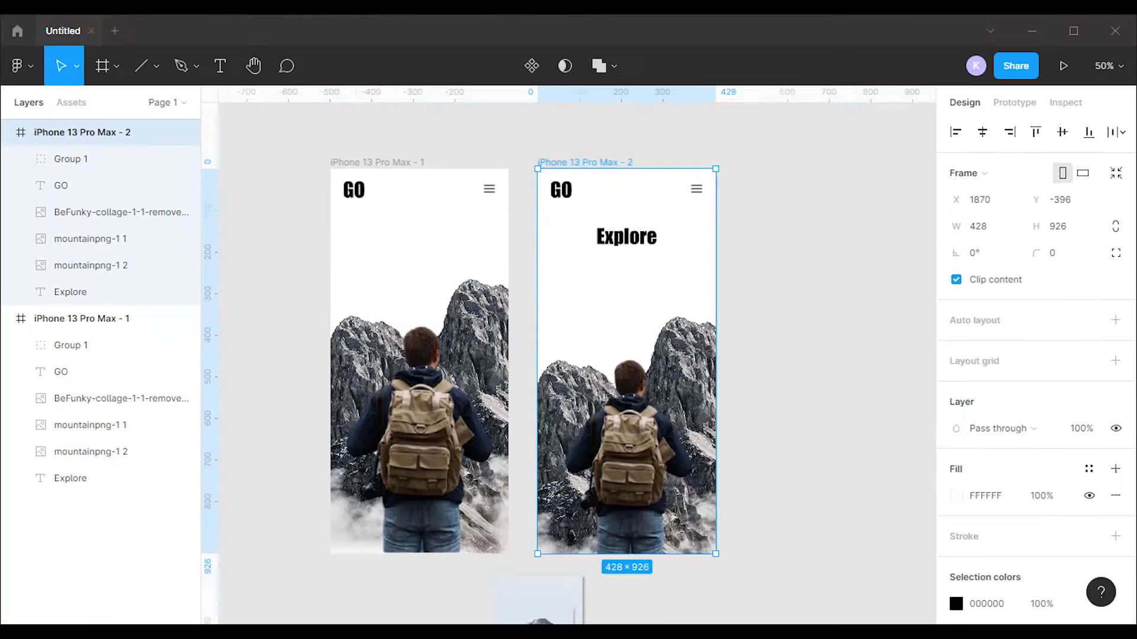
key("ctrl+v")
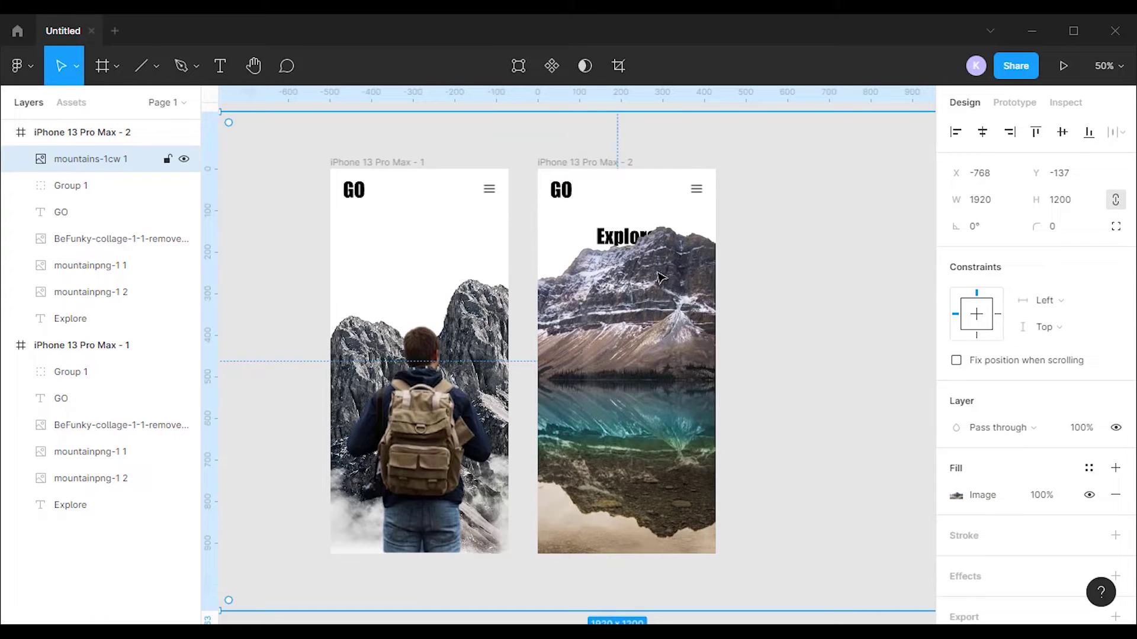
Move the mountains-1cw lake photo below Explore to Y 279 and send it to the back
left_click_drag(661, 277, 631, 450)
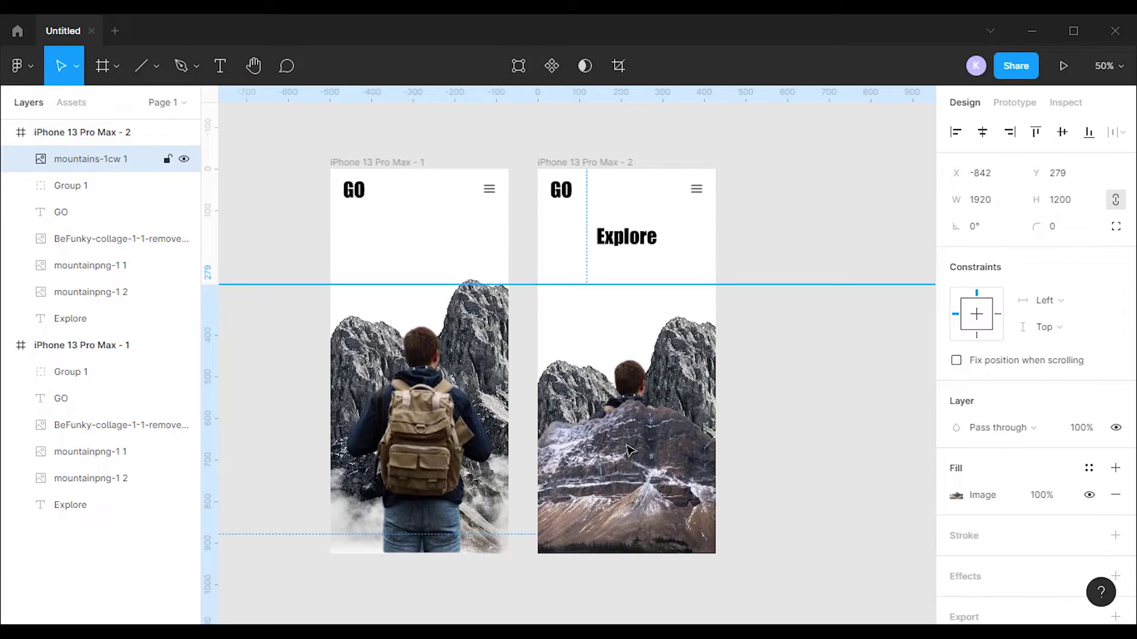
right_click(656, 442)
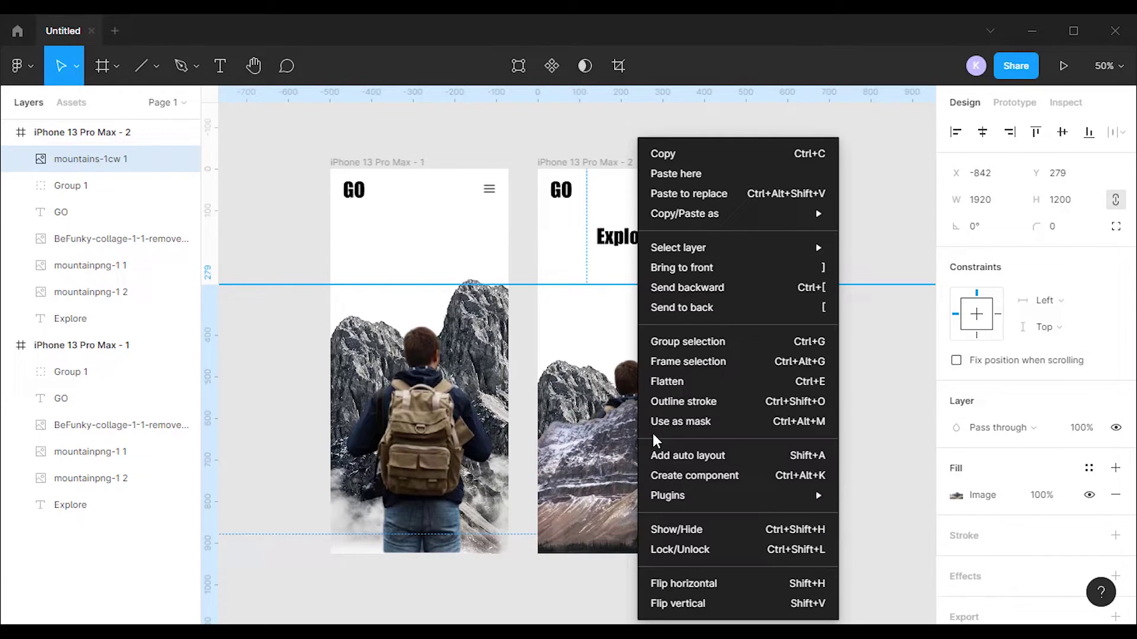
left_click(719, 308)
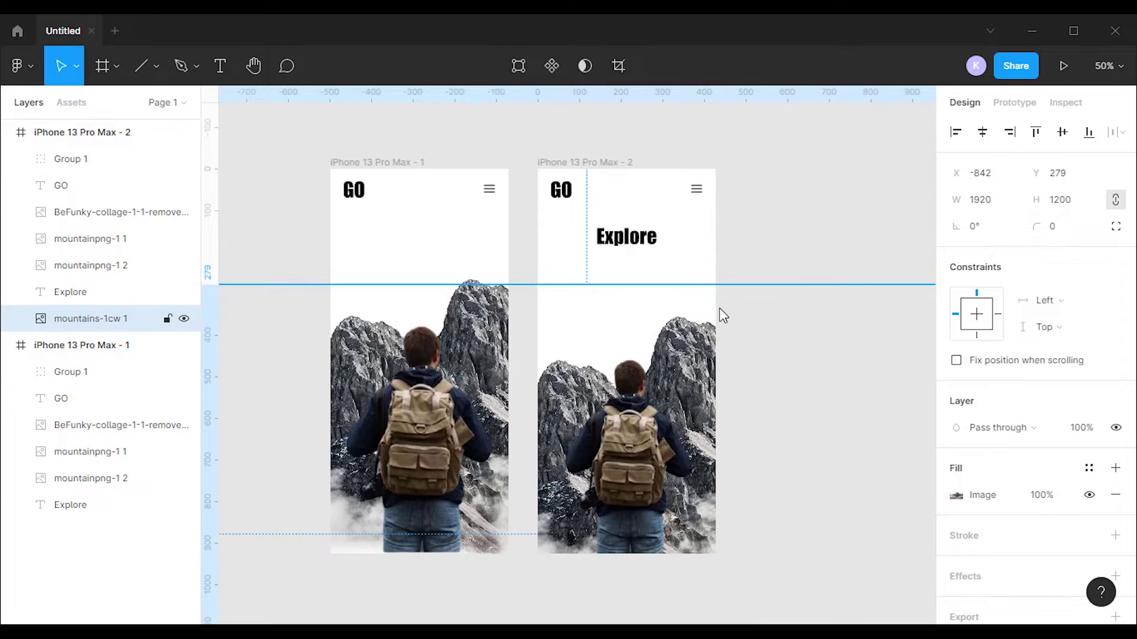
left_click(776, 185)
scroll(611, 221, "right", 3)
Duplicate frame 2 as a third phone frame
left_click(422, 187)
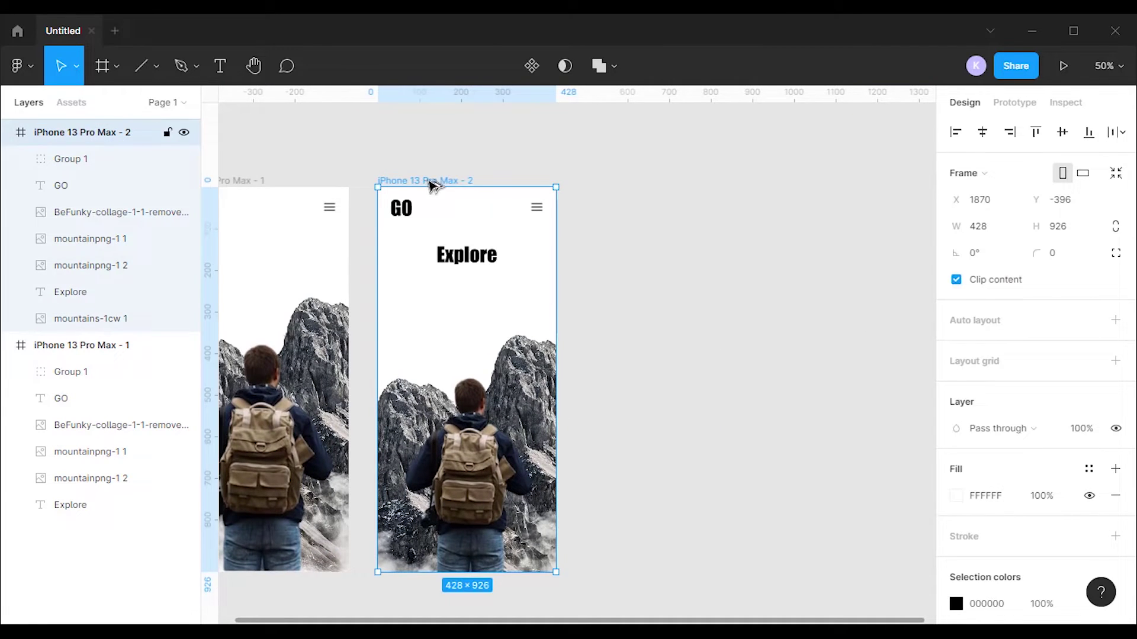
left_click_drag(431, 186, 629, 183)
left_click(826, 303)
scroll(754, 308, "down", 2)
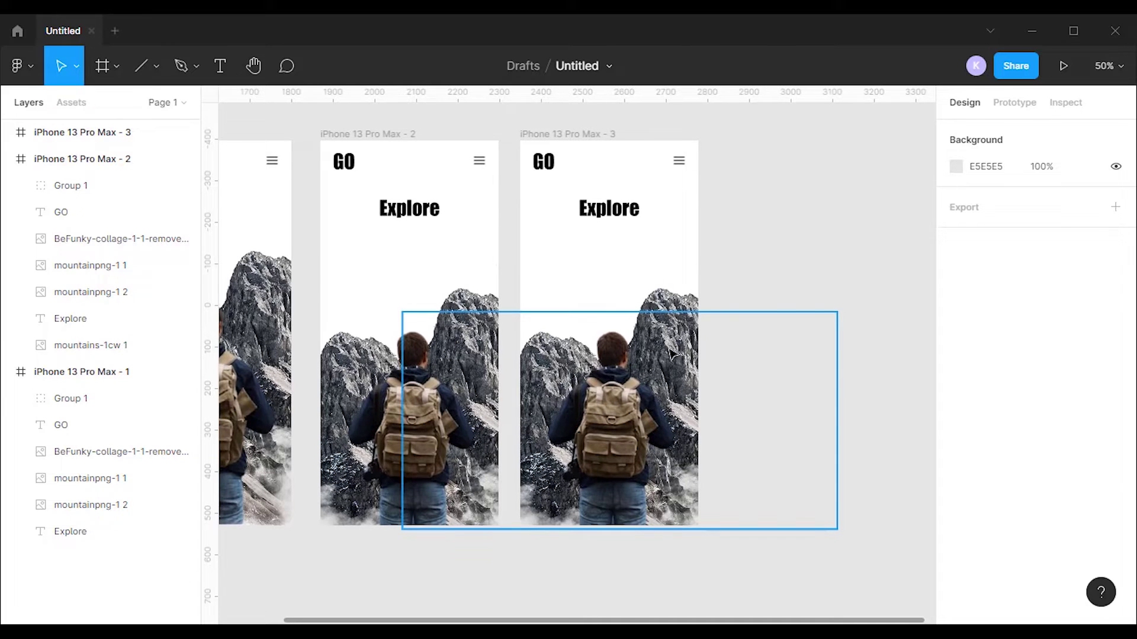
Shift mountainpng-1 2 right and mountainpng-1 1 left in frame 3
left_click(741, 298)
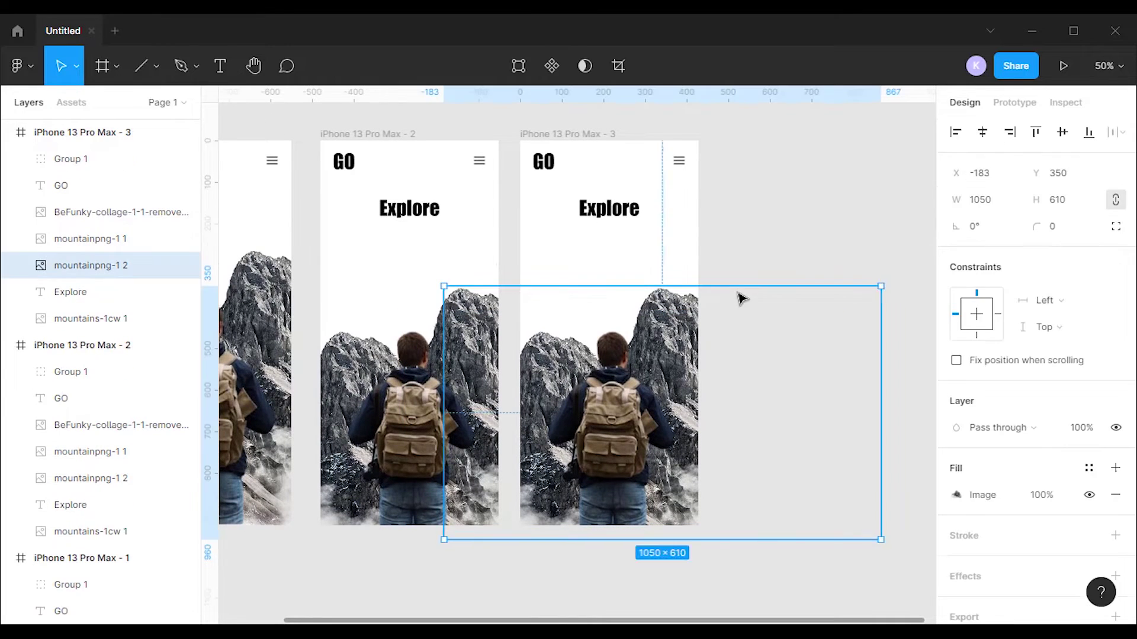
key("shift+Right")
key("shift+Right")
key("shift+Right")
key("shift+Right")
key("shift+Right")
key("shift+Right")
key("shift+Right")
key("shift+Right")
key("shift+Right")
key("shift+Right")
key("shift+Right")
key("shift+Right")
key("shift+Right")
key("shift+Right")
key("shift+Right")
key("shift+Right")
key("shift+Right")
key("shift+Right")
key("shift+Right")
key("shift+Right")
key("shift+Right")
key("shift+Right")
key("shift+Right")
key("shift+Right")
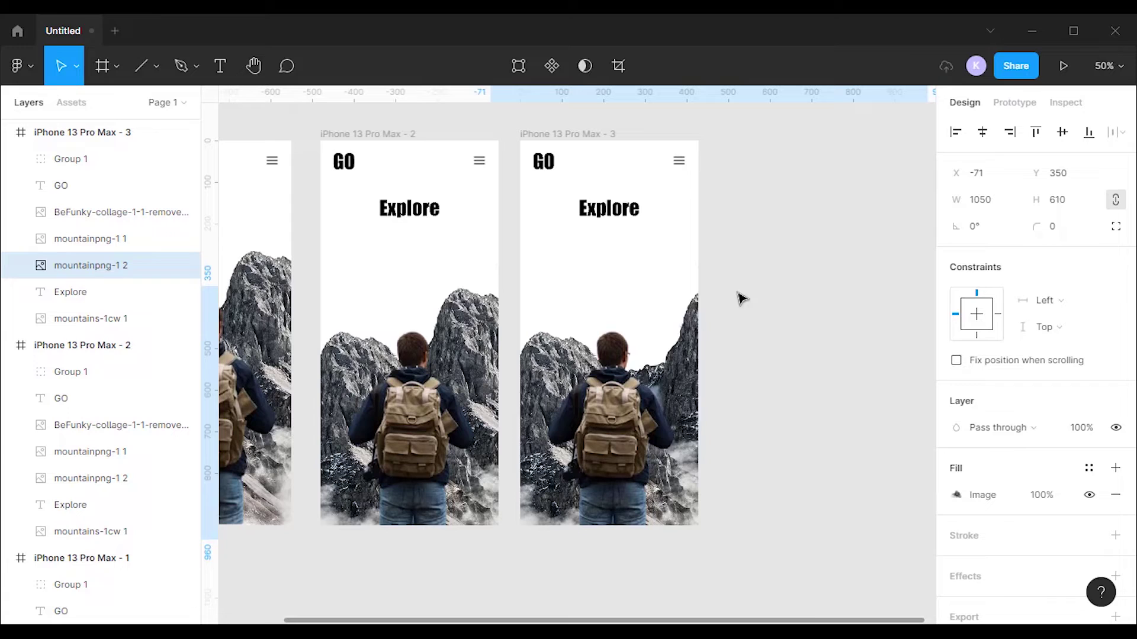
key("shift+Right")
key("shift+Right")
key("shift+Right")
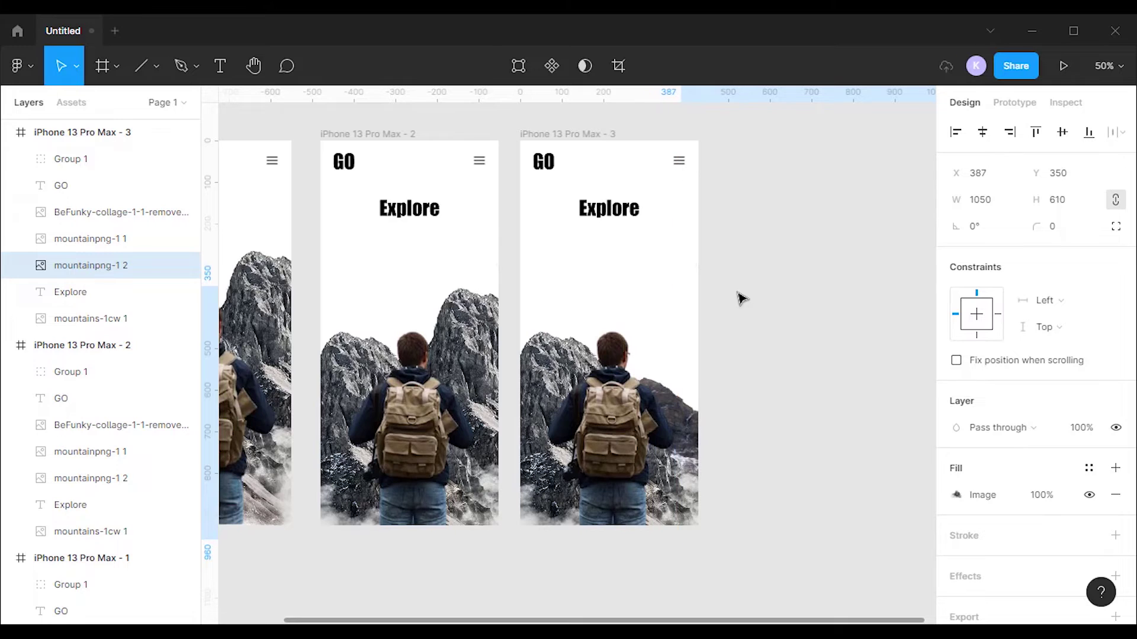
left_click(89, 239)
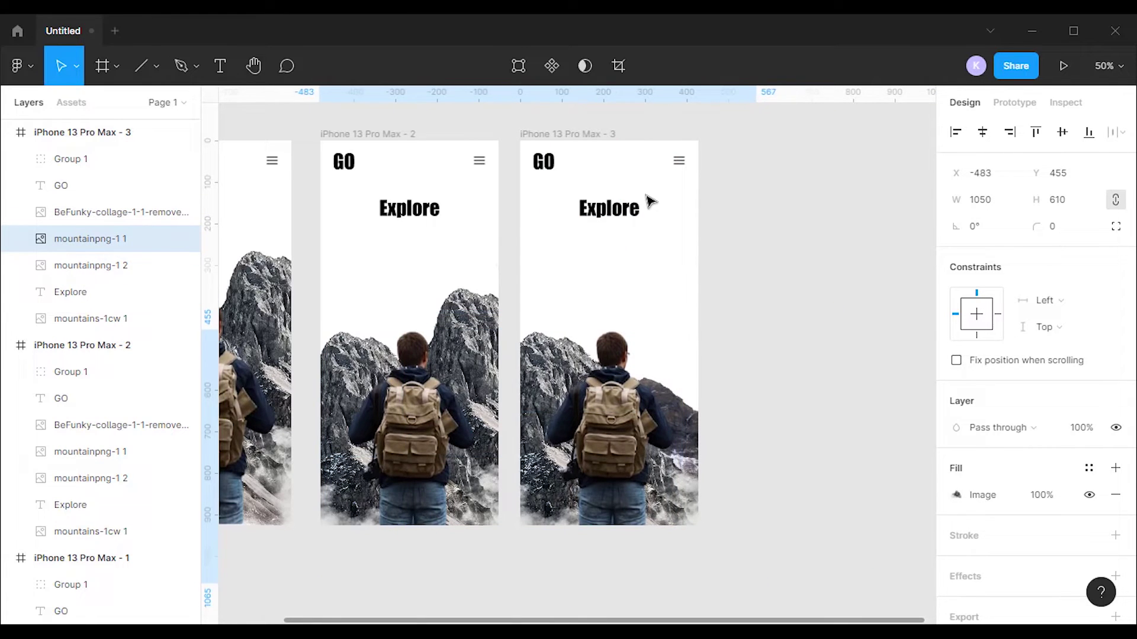
key("shift+Left")
key("shift+Left")
key("shift+Left")
key("shift+Left")
key("shift+Left")
key("shift+Left")
key("shift+Left")
key("shift+Left")
key("shift+Left")
key("shift+Left")
key("shift+Left")
key("shift+Left")
key("shift+Left")
key("shift+Left")
key("shift+Left")
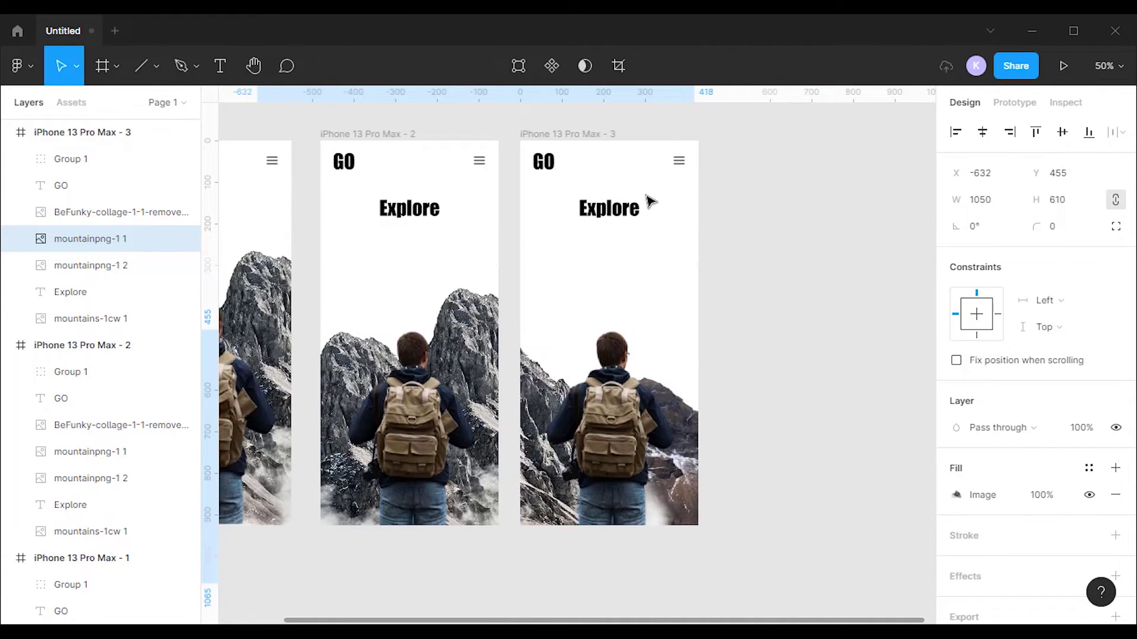
key("shift+Left")
key("shift+Left")
key("shift+Left")
key("shift+Left")
key("shift+Left")
key("shift+Left")
key("shift+Left")
key("shift+Left")
key("shift+Left")
key("shift+Left")
key("shift+Left")
key("shift+Left")
key("shift+Left")
key("shift+Left")
key("shift+Left")
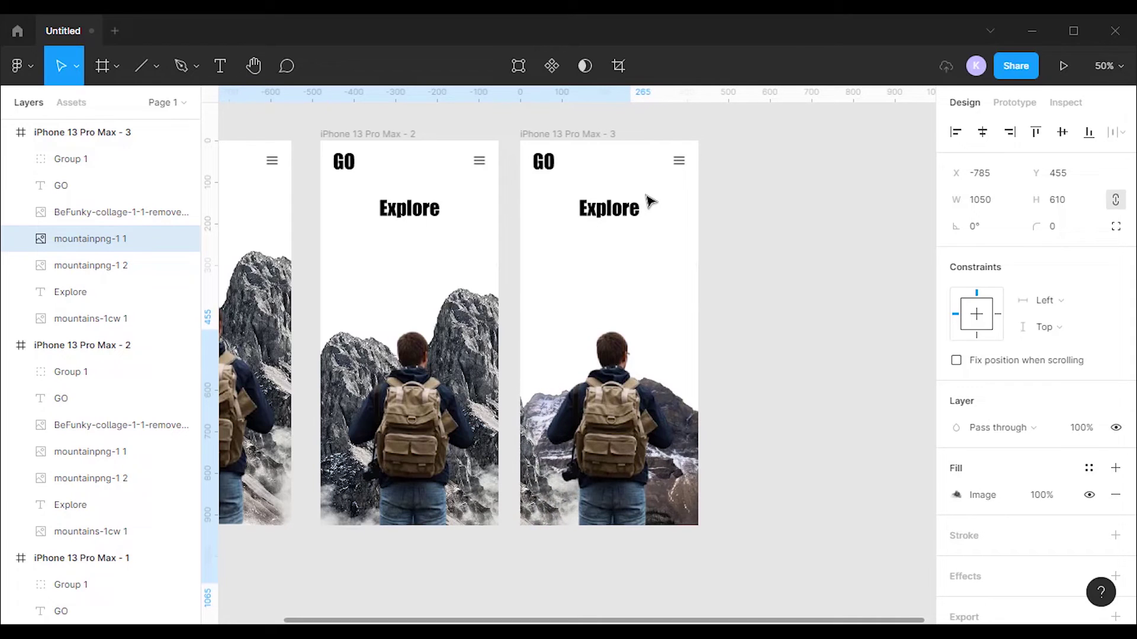
key("shift+Left")
key("shift+Left")
key("shift+Left")
key("shift+Left")
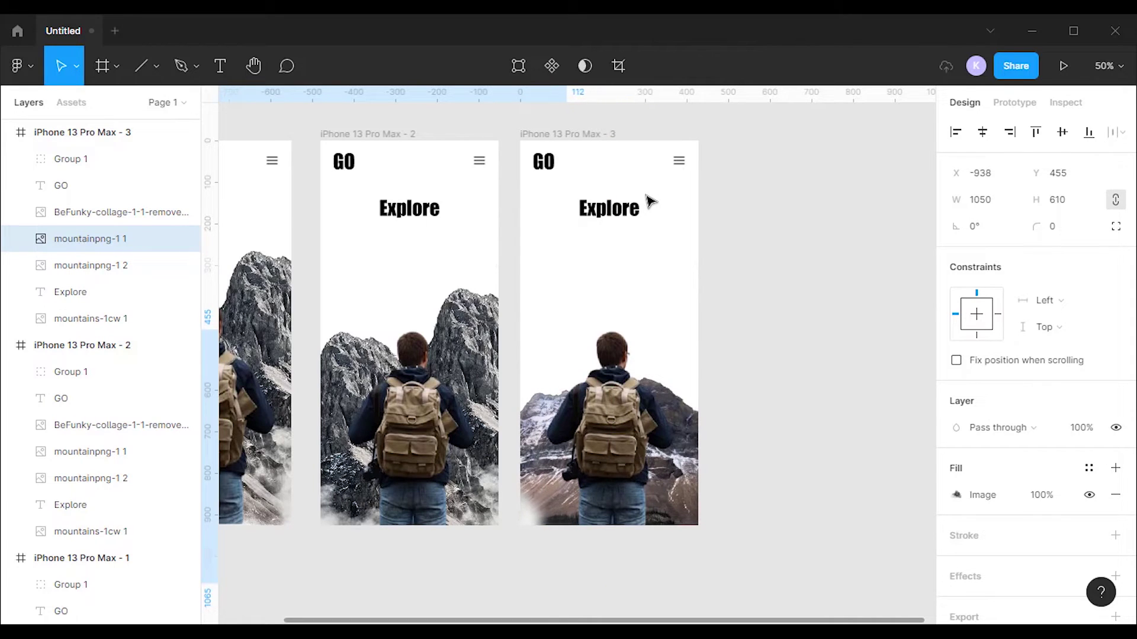
Raise the mountains-1cw lake photo in frame 3 to Y 44
left_click(535, 215)
key("shift+Up")
key("shift+Up")
key("shift+Up")
key("shift+Up")
key("shift+Up")
key("shift+Up")
key("shift+Up")
key("shift+Up")
key("shift+Up")
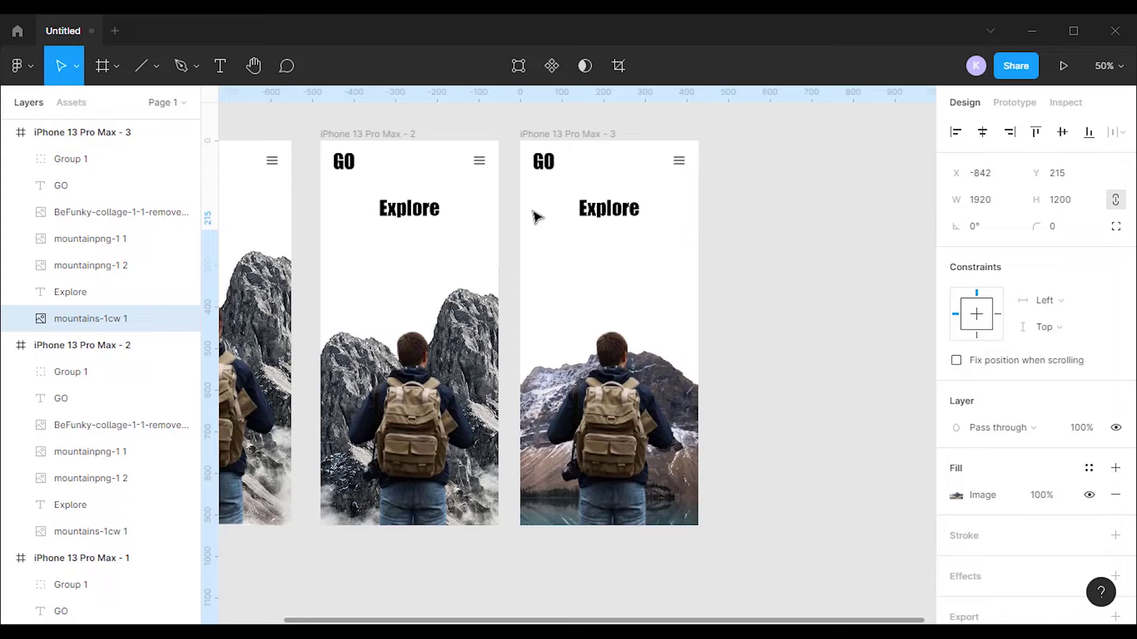
key("shift+Up")
key("shift+Up")
key("shift+Up")
key("shift+Up")
key("shift+Up")
key("shift+Up")
key("shift+Up")
key("shift+Up")
key("shift+Up")
key("shift+Up")
key("shift+Up")
key("shift+Up")
key("shift+Up")
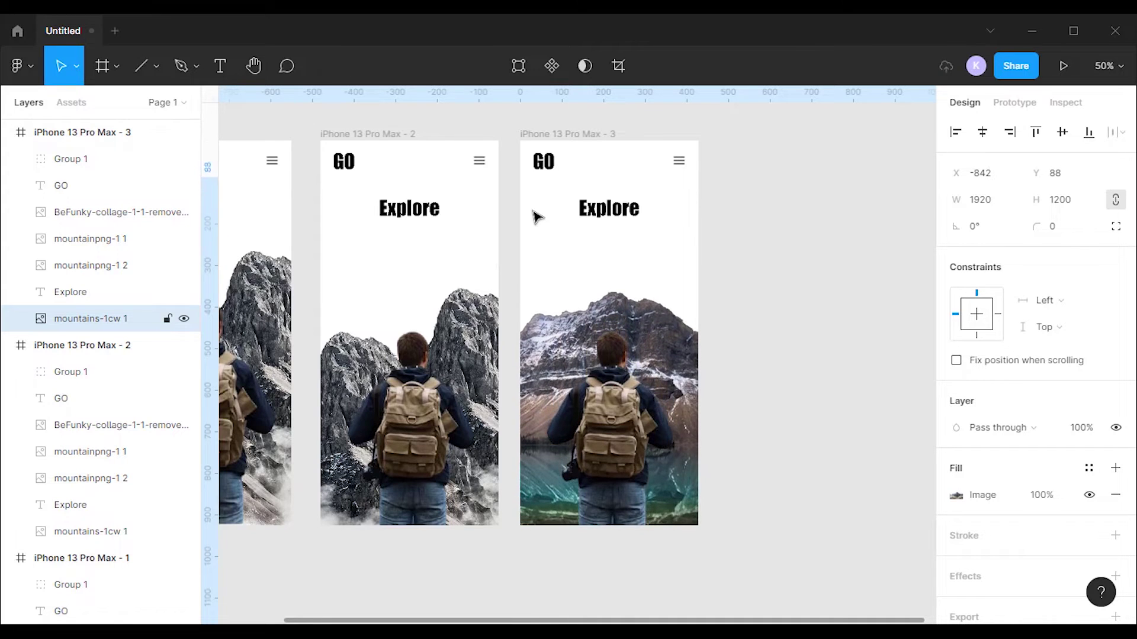
key("shift+Up")
key("shift+Up")
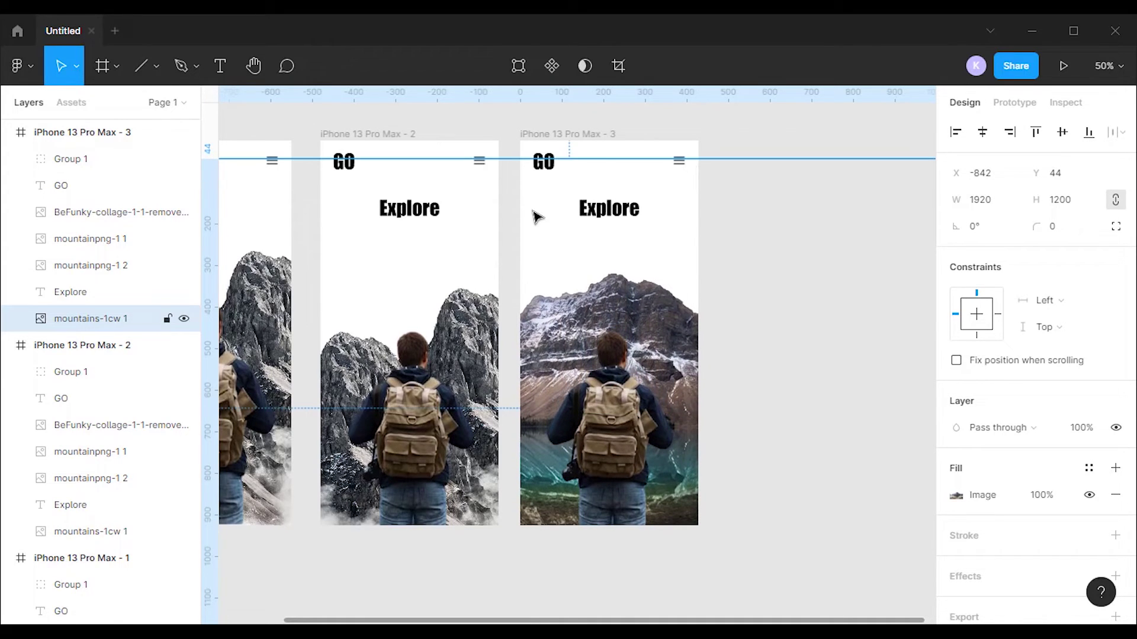
Shrink the hiker collage image to 923×461 and nudge it lower
left_click(610, 421)
left_click_drag(837, 309, 811, 331)
key("shift+Down")
key("shift+Down")
key("shift+Down")
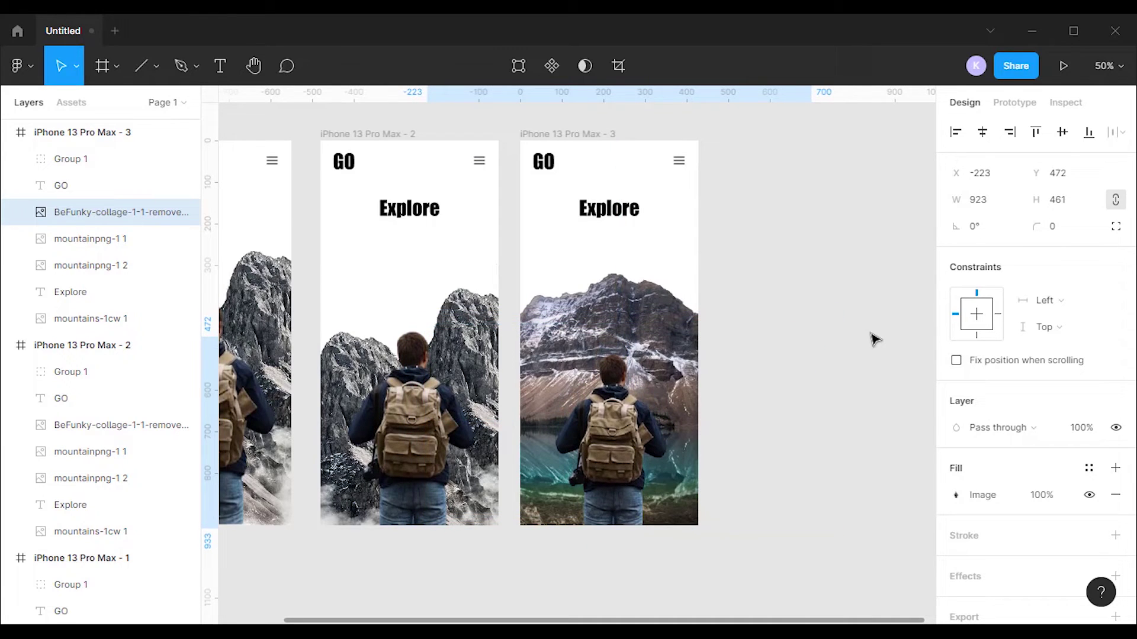
left_click(829, 225)
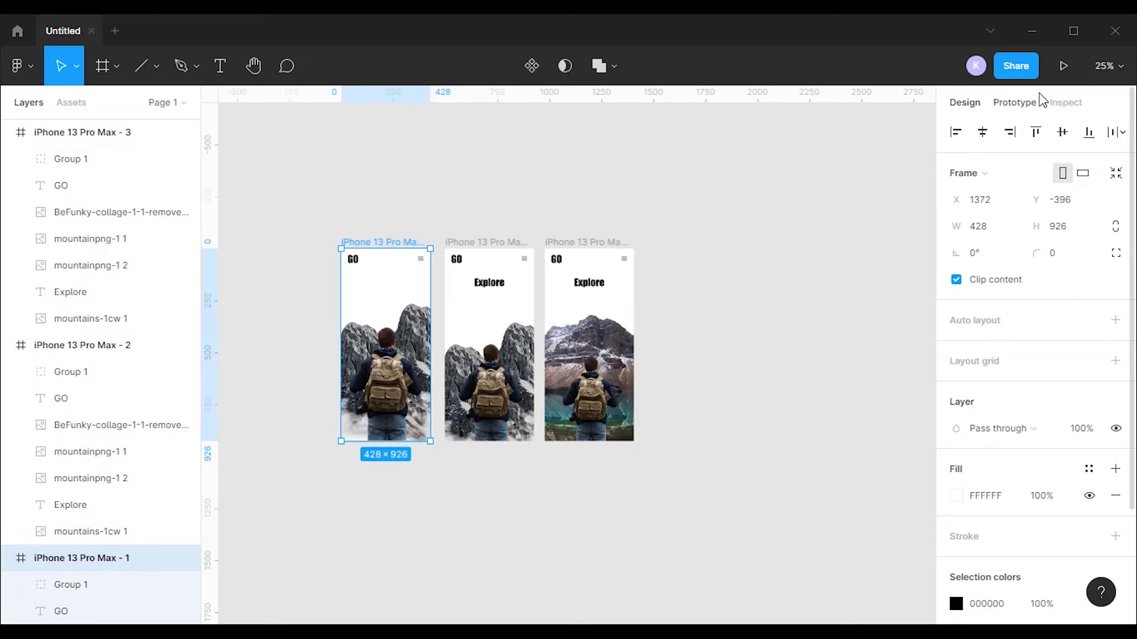
Link frame 1 to frame 2 with an On drag, Smart animate, Ease in and out connection
left_click(1030, 103)
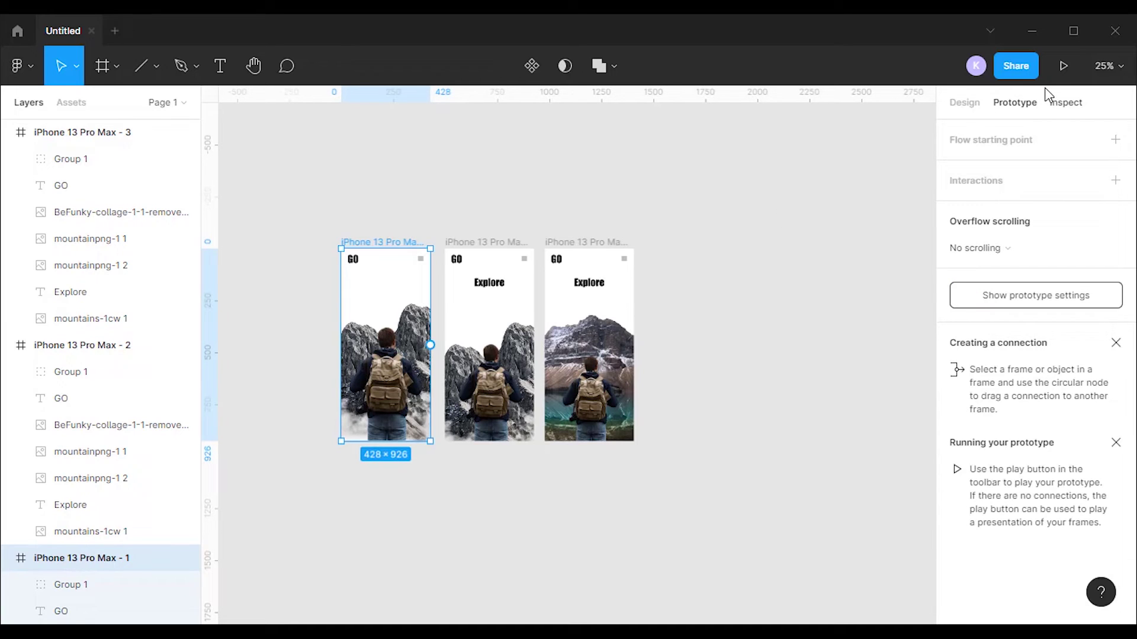
left_click_drag(430, 347, 491, 349)
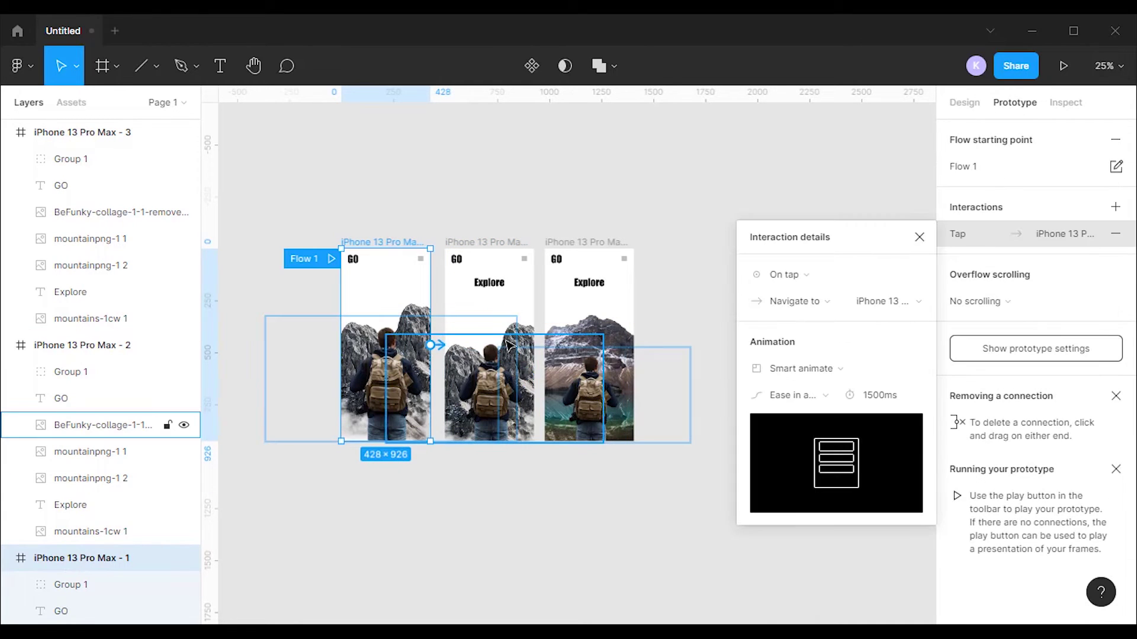
left_click(837, 277)
left_click(802, 295)
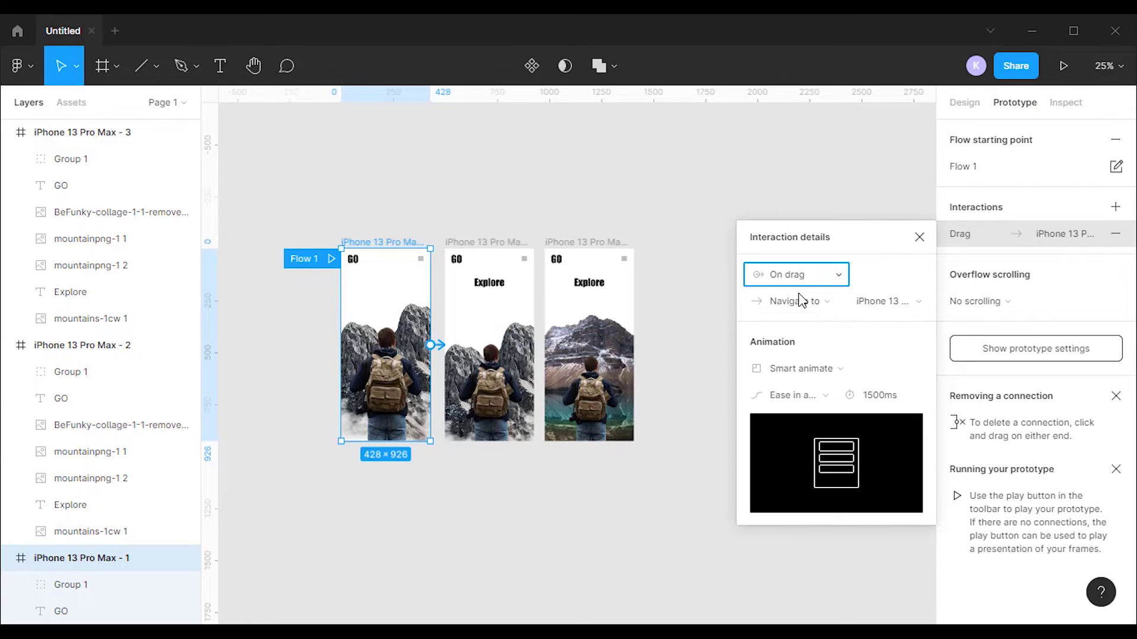
left_click(846, 371)
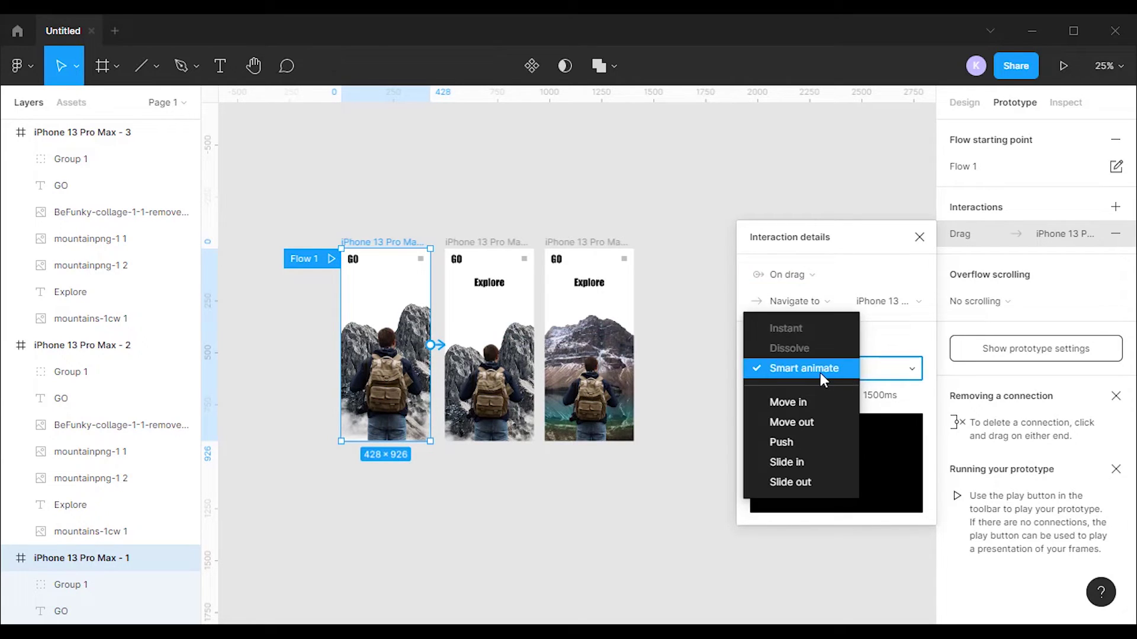
left_click(820, 372)
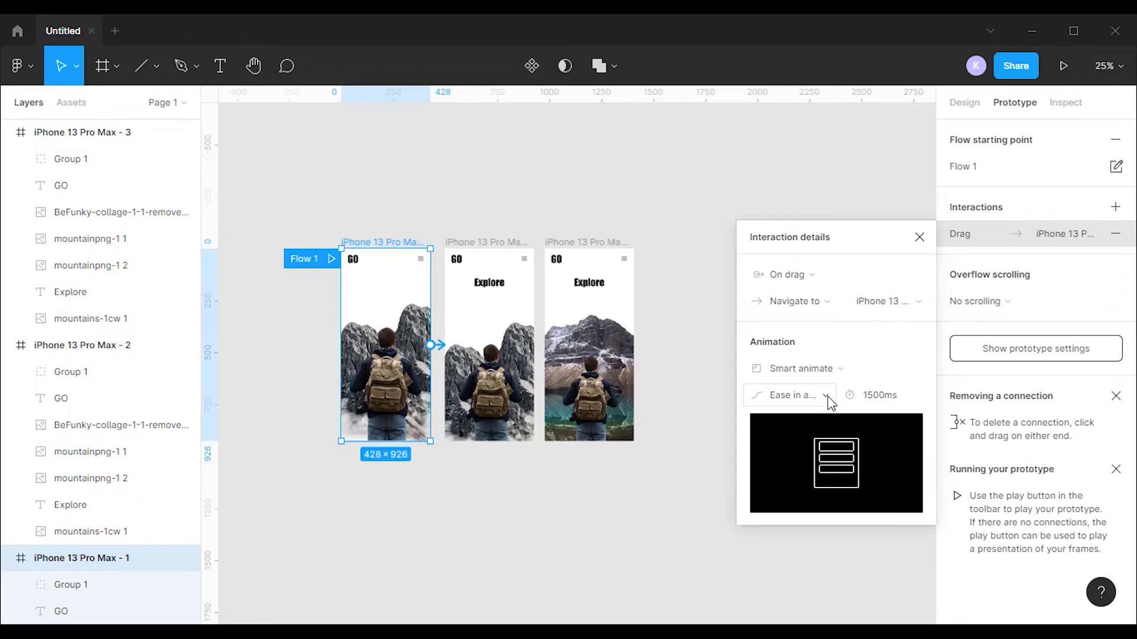
left_click(829, 401)
left_click(823, 399)
left_click(670, 199)
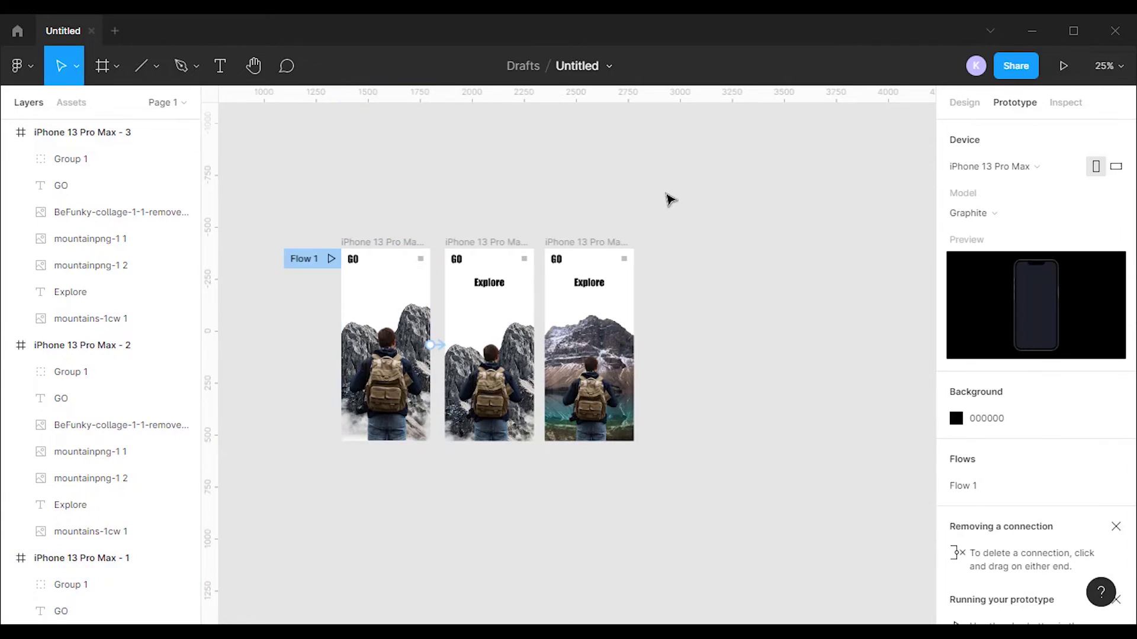
Set frame 2's connection to frame 3 to trigger On drag
left_click(494, 240)
left_click(535, 344)
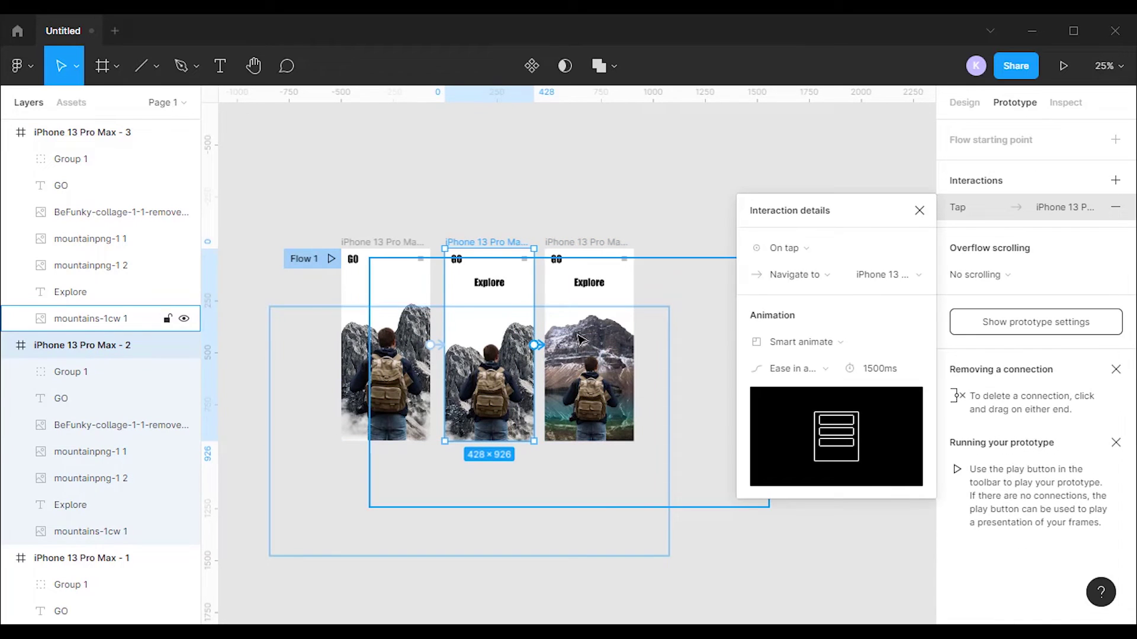
left_click(814, 249)
left_click(789, 268)
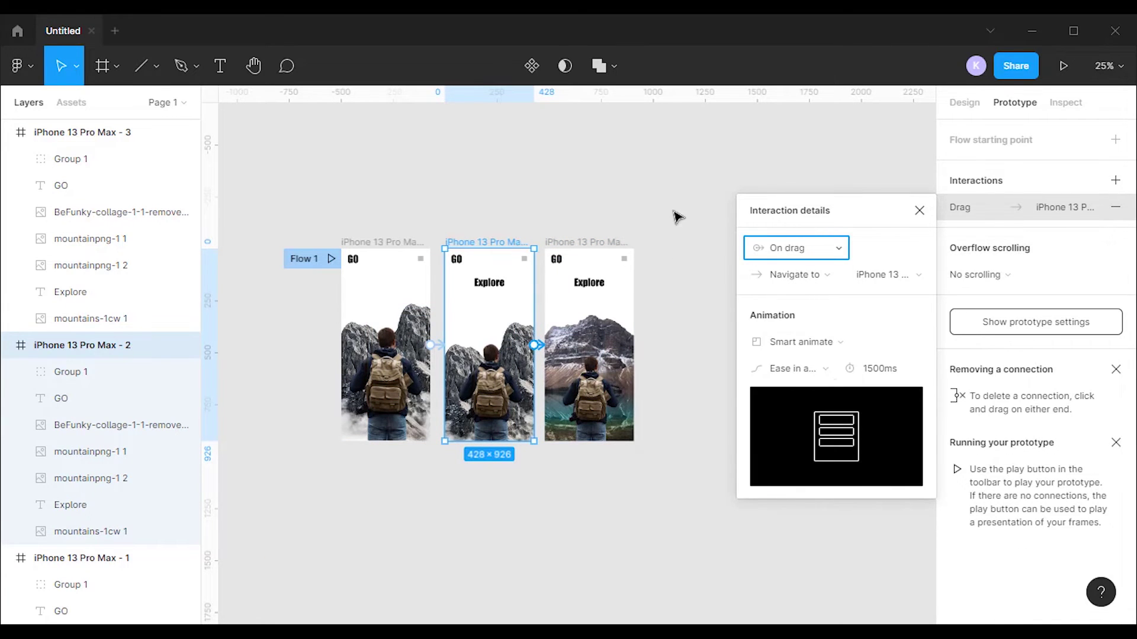
left_click(678, 217)
Link frame 3 back to frame 1 with an On drag trigger
left_click(586, 242)
left_click_drag(633, 345, 359, 361)
left_click(847, 256)
left_click(804, 264)
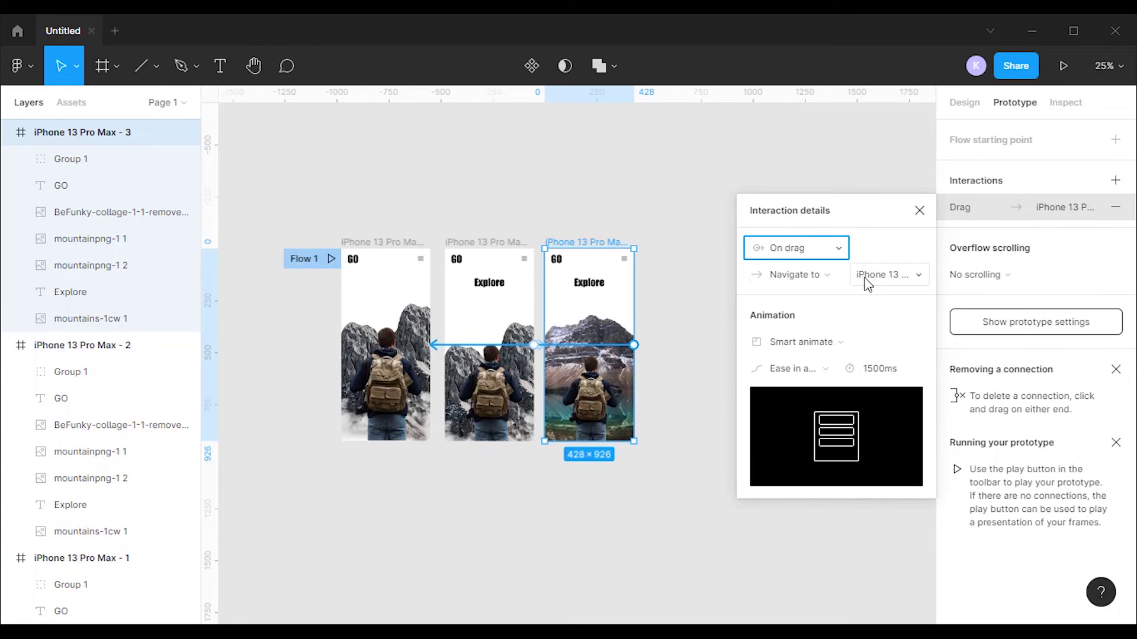
left_click(919, 214)
left_click(721, 196)
key("ctrl+plus")
left_click_drag(239, 119, 431, 130)
left_click(361, 144)
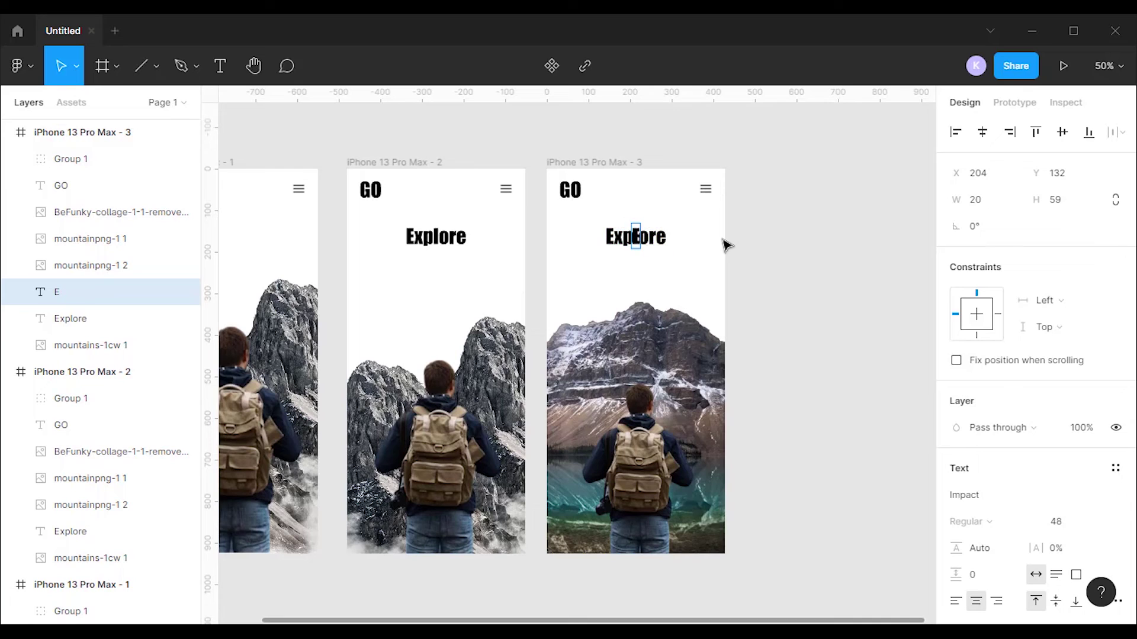
Finish the 'Experience' heading in frame 3, lowering Explore behind the mountain
left_click(763, 251)
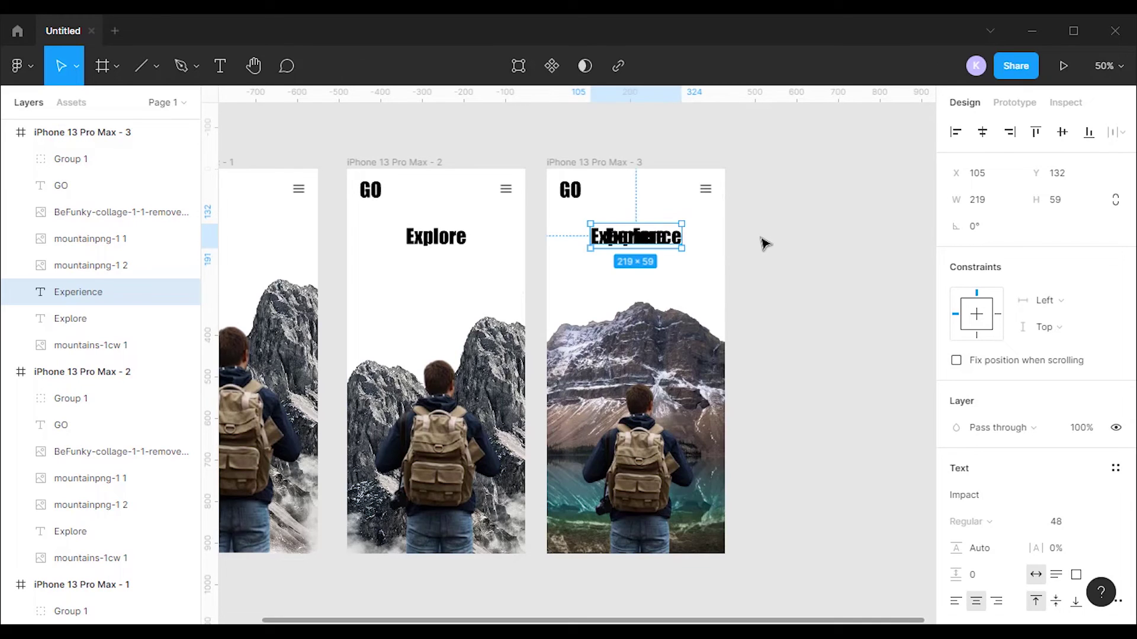
left_click(72, 325)
key("Down")
key("Down")
key("Down")
key("Down")
key("Down")
key("Down")
key("Down")
key("Down")
key("Down")
key("Down")
key("shift+Down")
key("shift+Down")
key("shift+Down")
key("shift+Down")
key("shift+Down")
key("shift+Down")
key("shift+Down")
key("shift+Down")
key("shift+Down")
key("shift+Down")
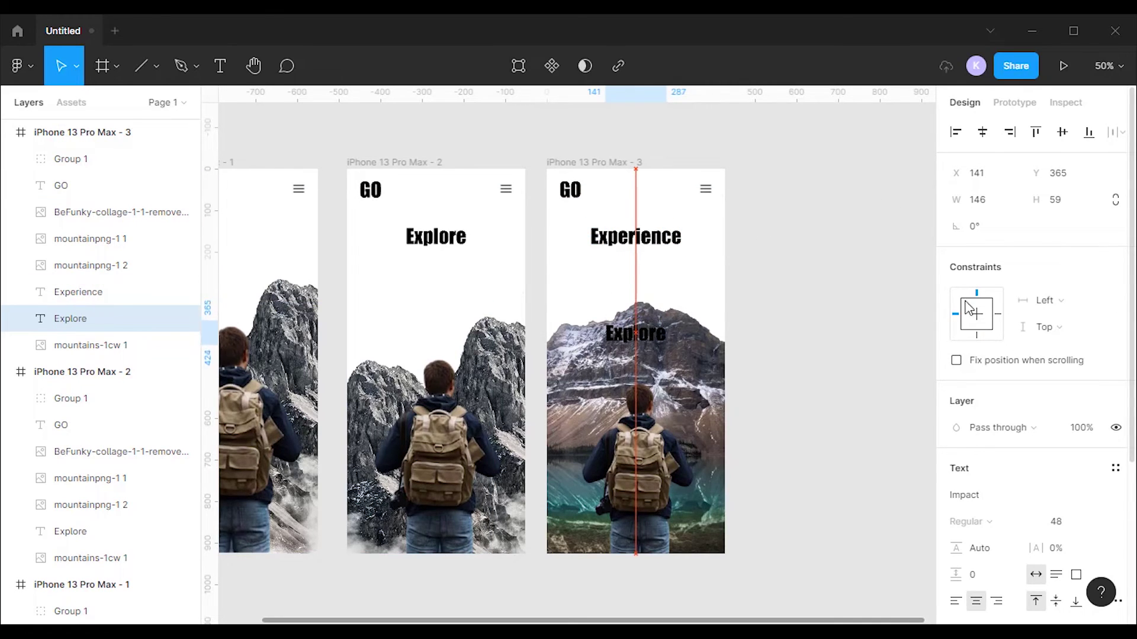
right_click(637, 337)
left_click(817, 308)
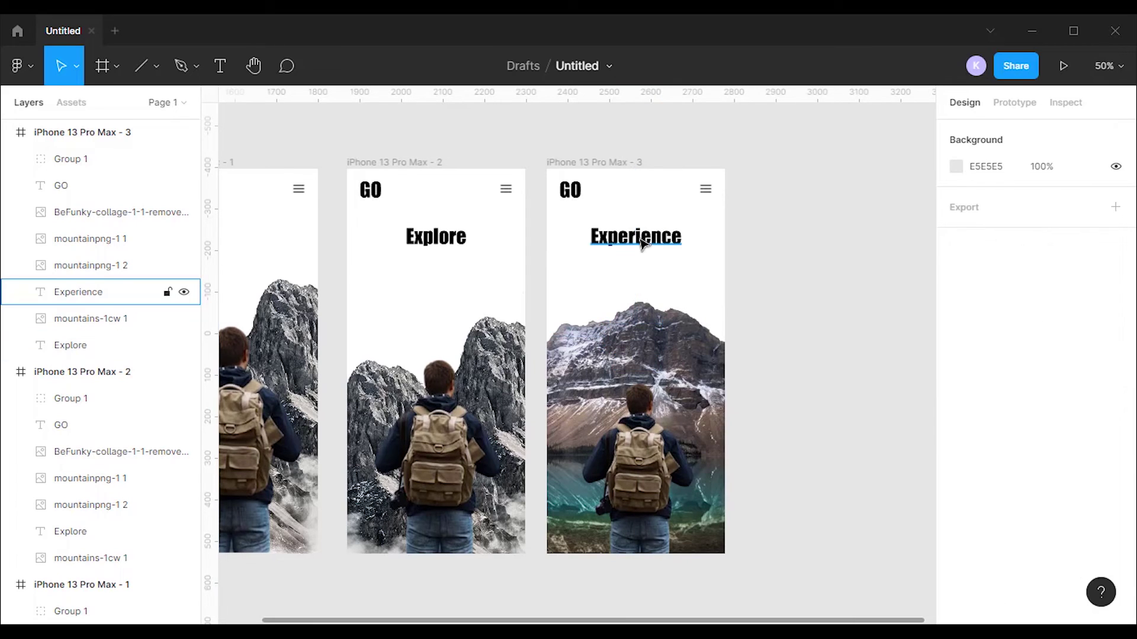
Paste a copy of the Experience heading into frame 2, raised above Explore to Y 65
left_click(636, 237)
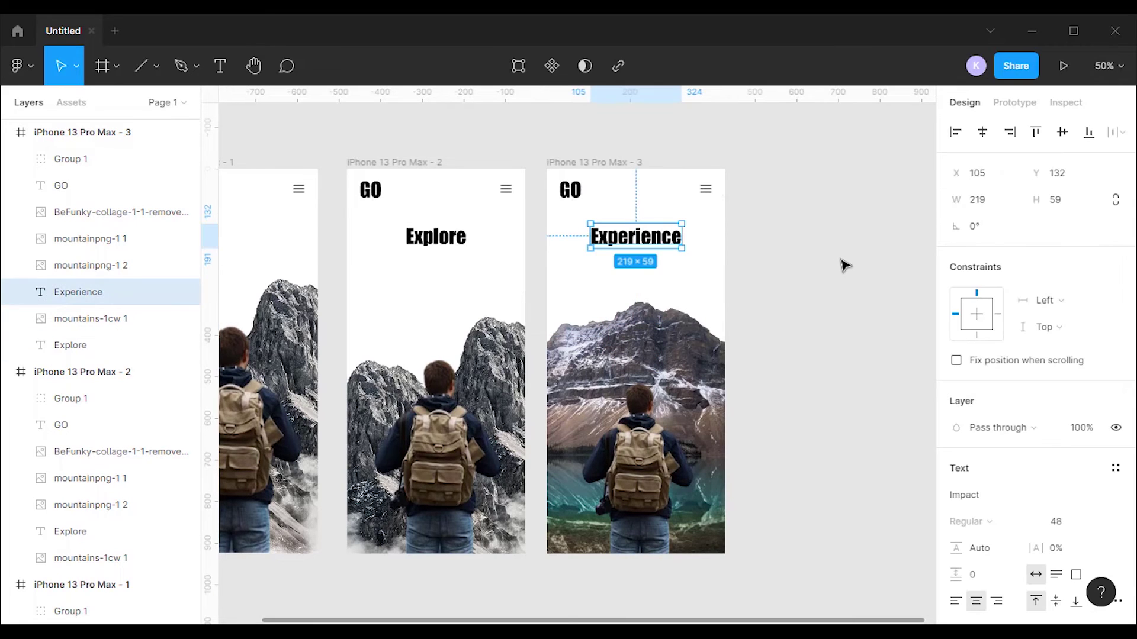
left_click(436, 237)
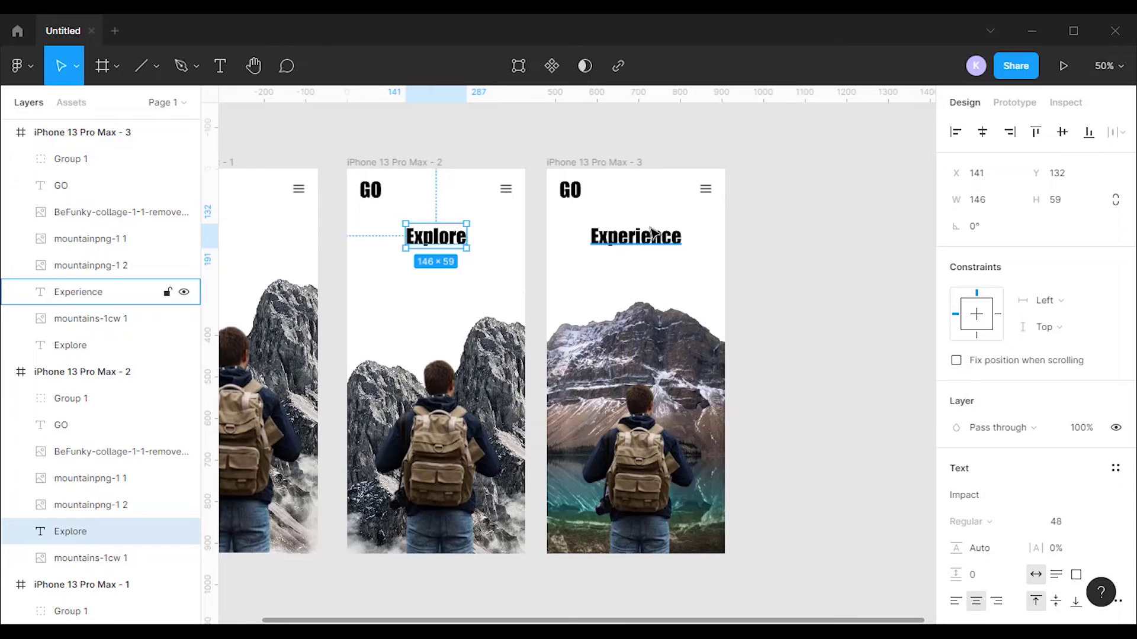
key("ctrl+v")
key("Up")
key("Up")
key("Up")
key("Up")
key("Up")
key("Up")
key("Up")
key("Up")
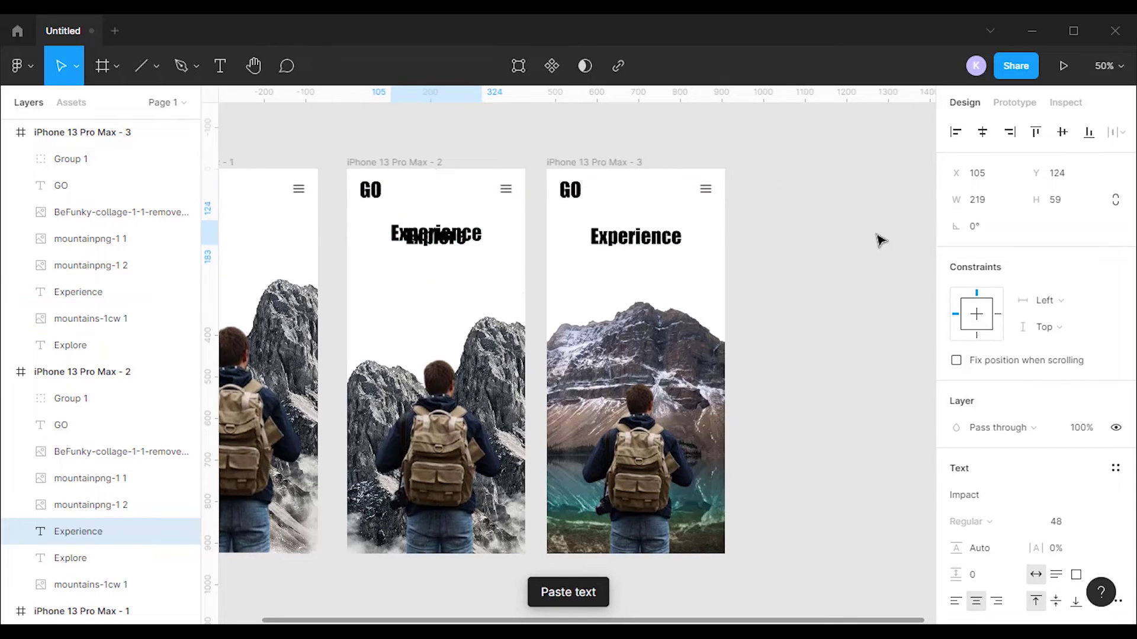
key("shift+Up")
key("shift+Up")
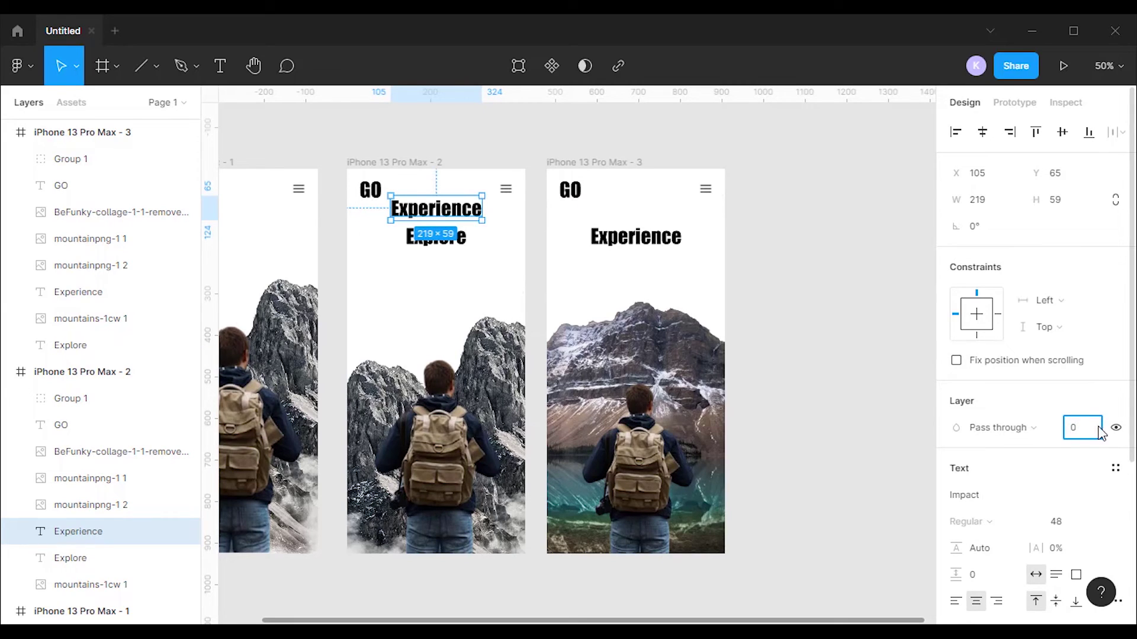
Set the Experience copy to 0% opacity, then drag through the prototype screens and back
type("0")
key("Return")
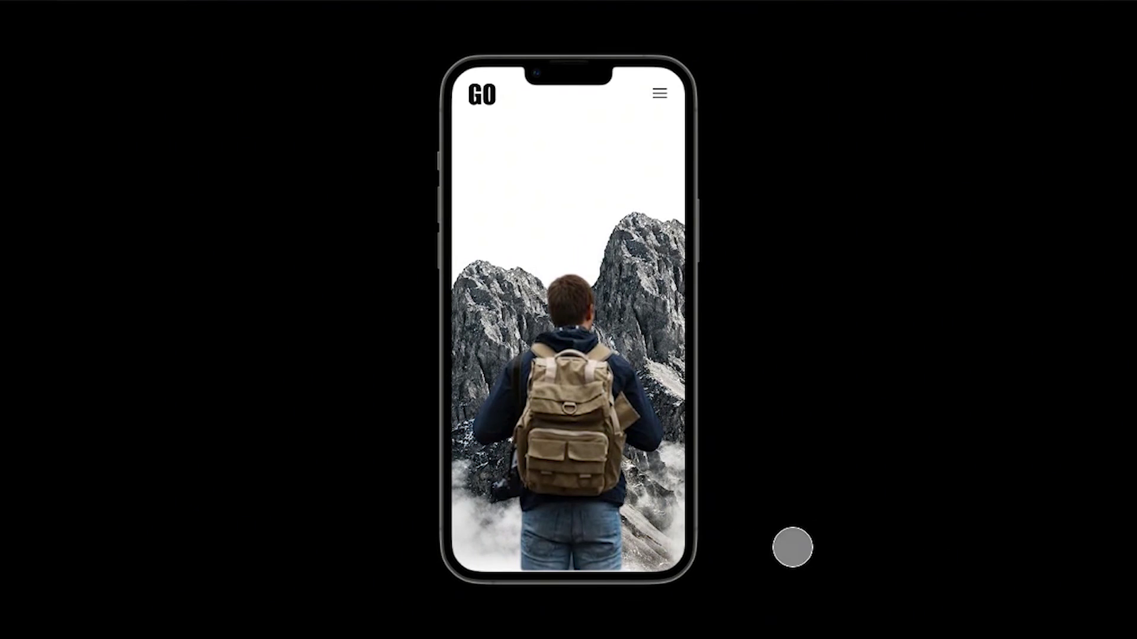
left_click_drag(566, 539, 792, 551)
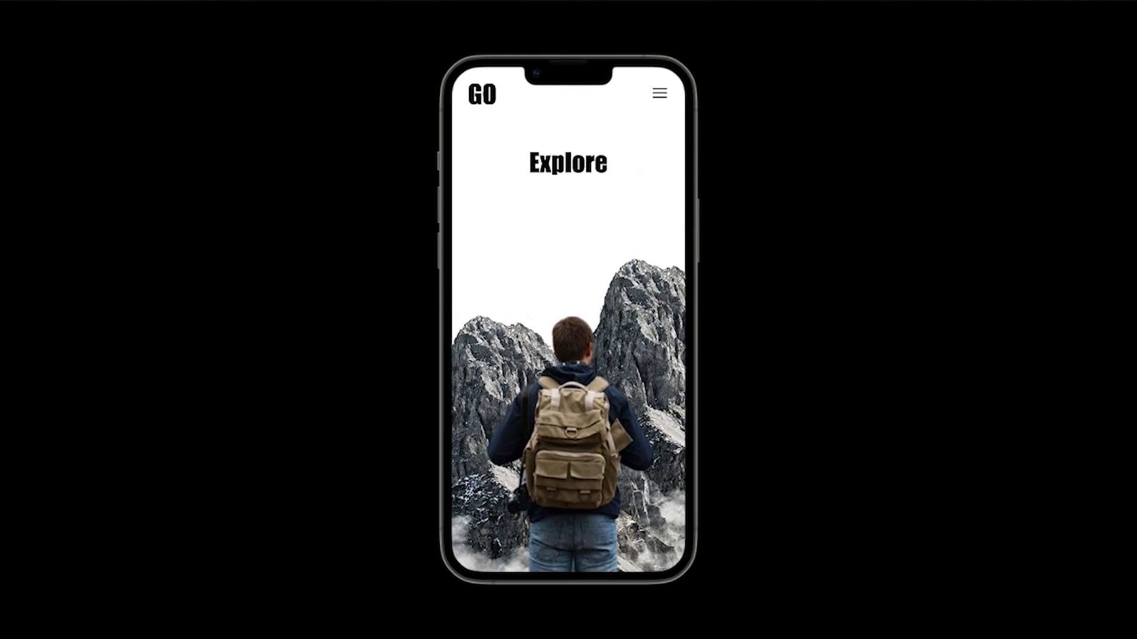
left_click_drag(579, 517, 604, 325)
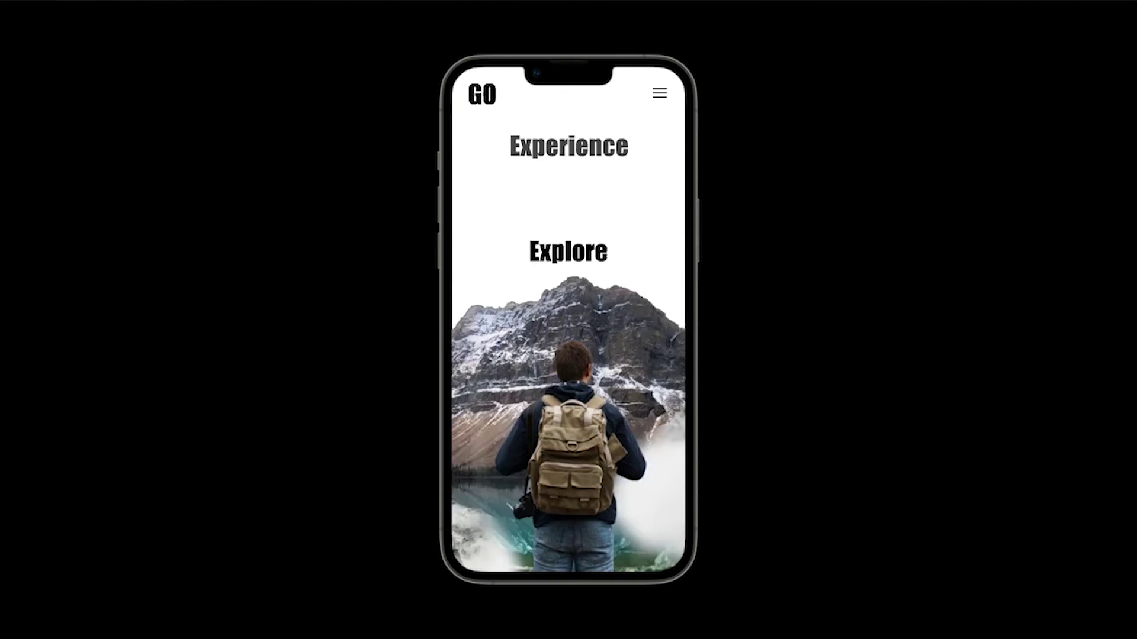
left_click(577, 512)
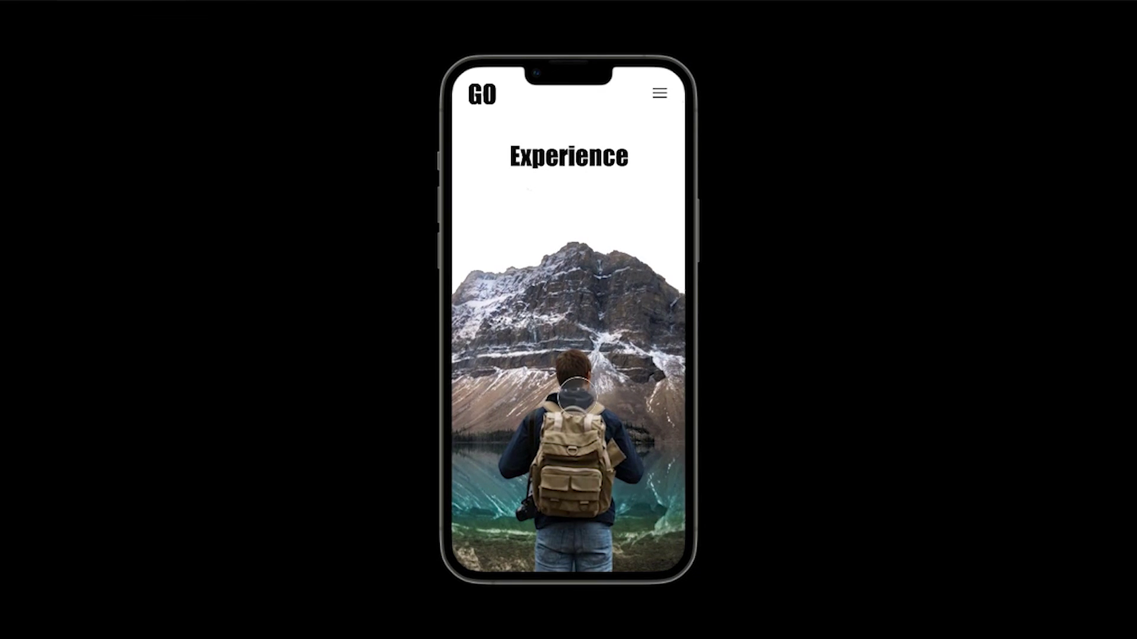